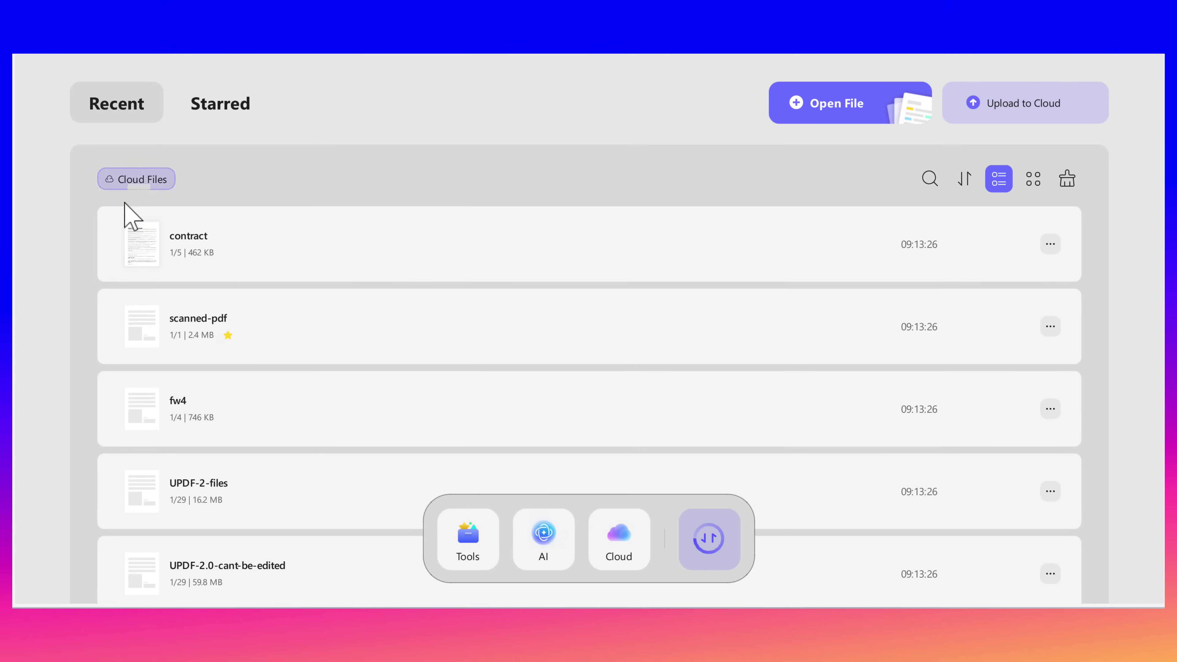
Filter to starred files, then open and cancel the Open File and Upload to Cloud pickers.
left_click(229, 103)
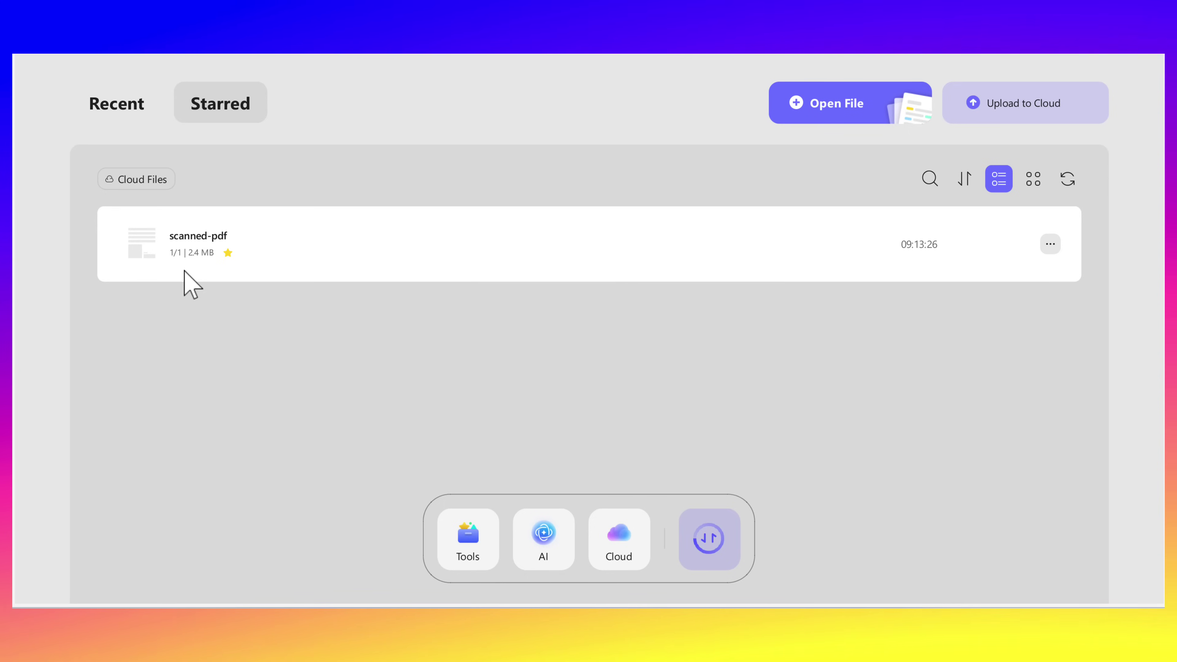
left_click(825, 108)
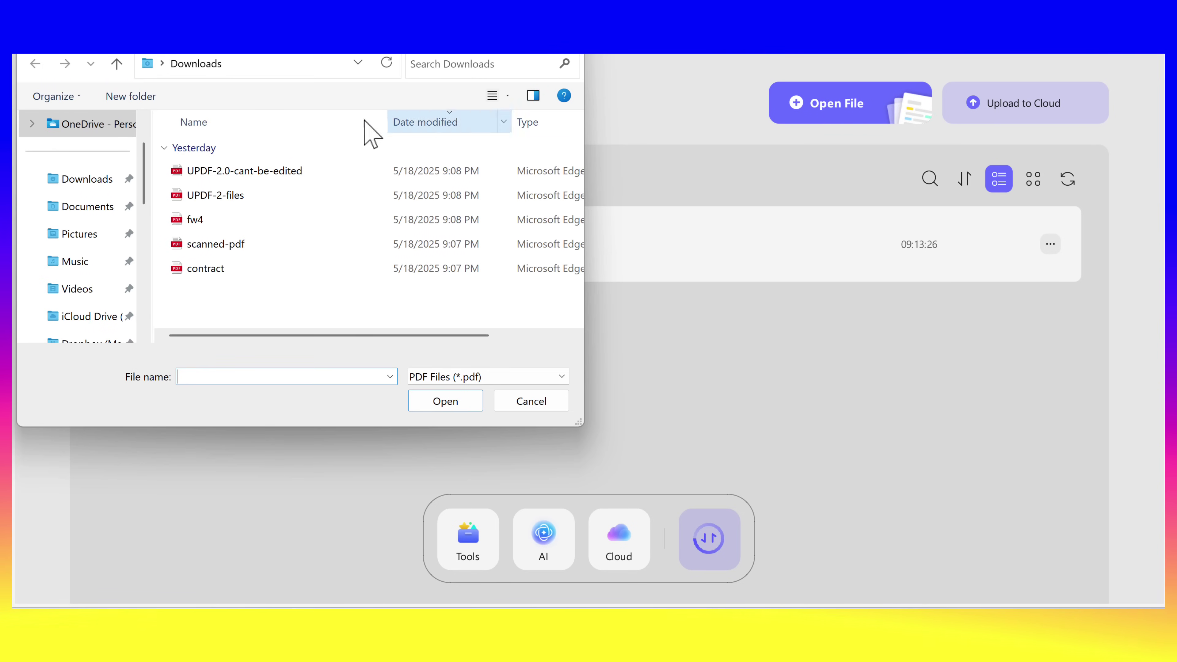
left_click(554, 407)
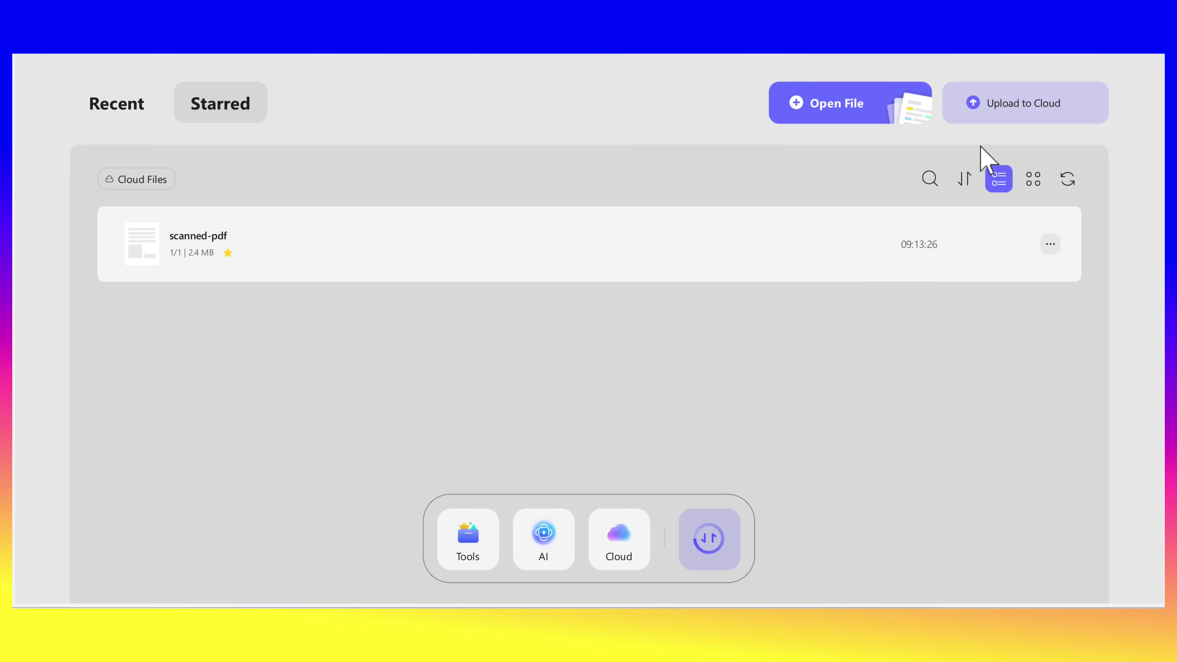
left_click(999, 105)
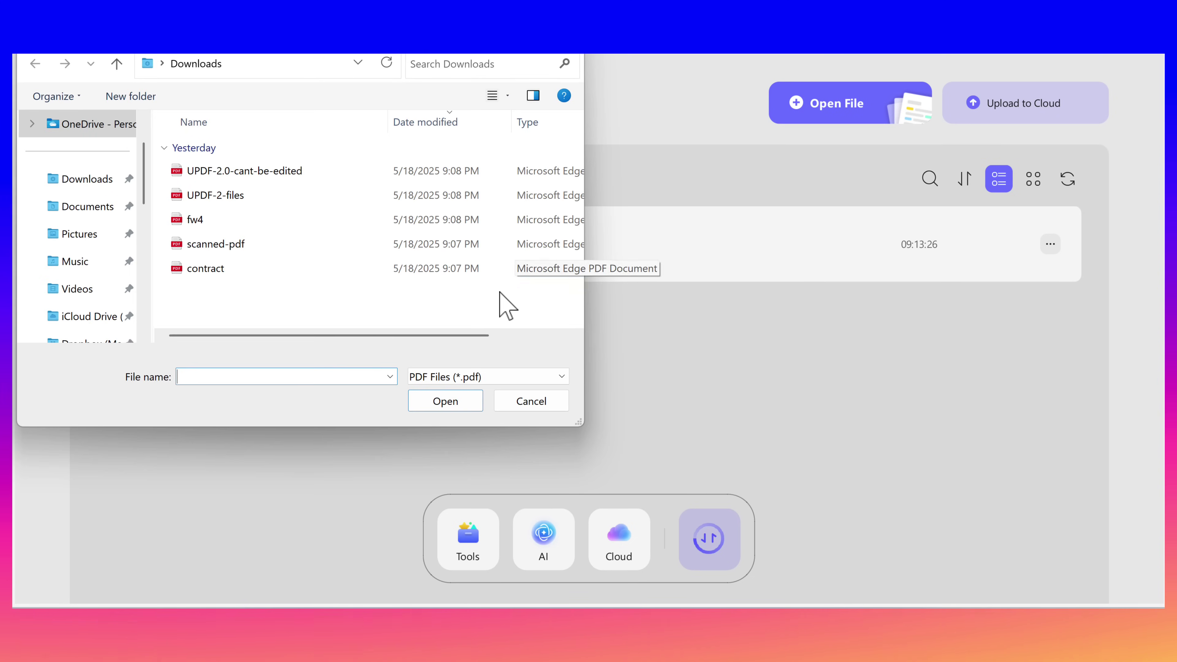
key("Escape")
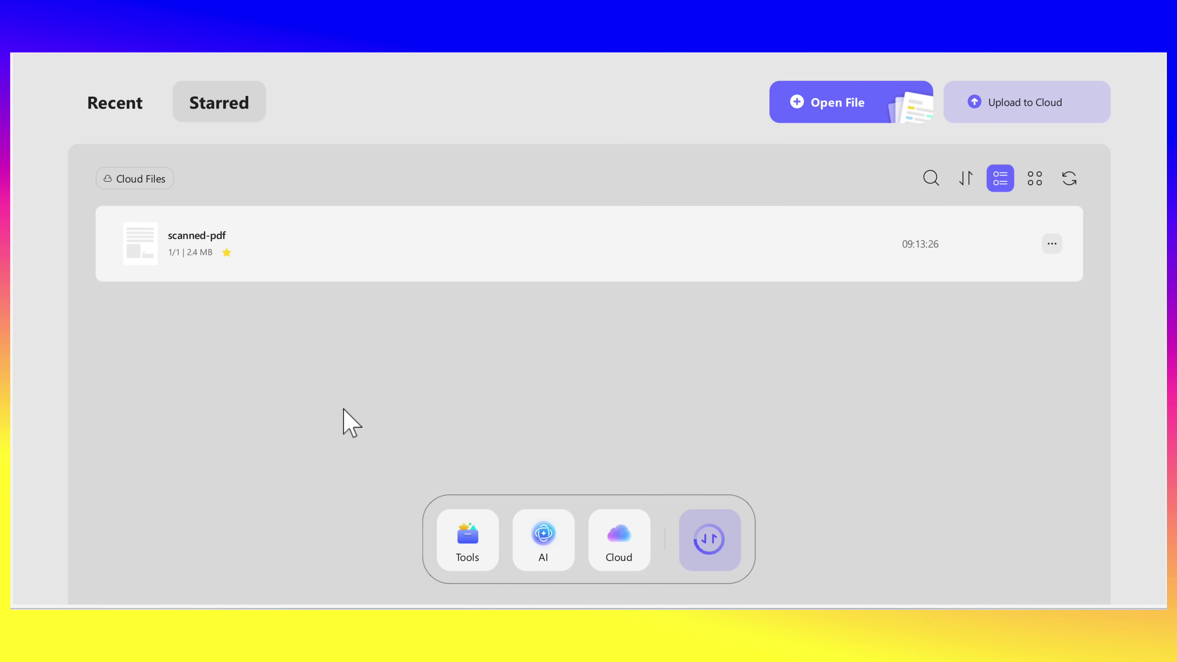
Show the PDF tools collection, then open and close the file-open dialog.
left_click(467, 543)
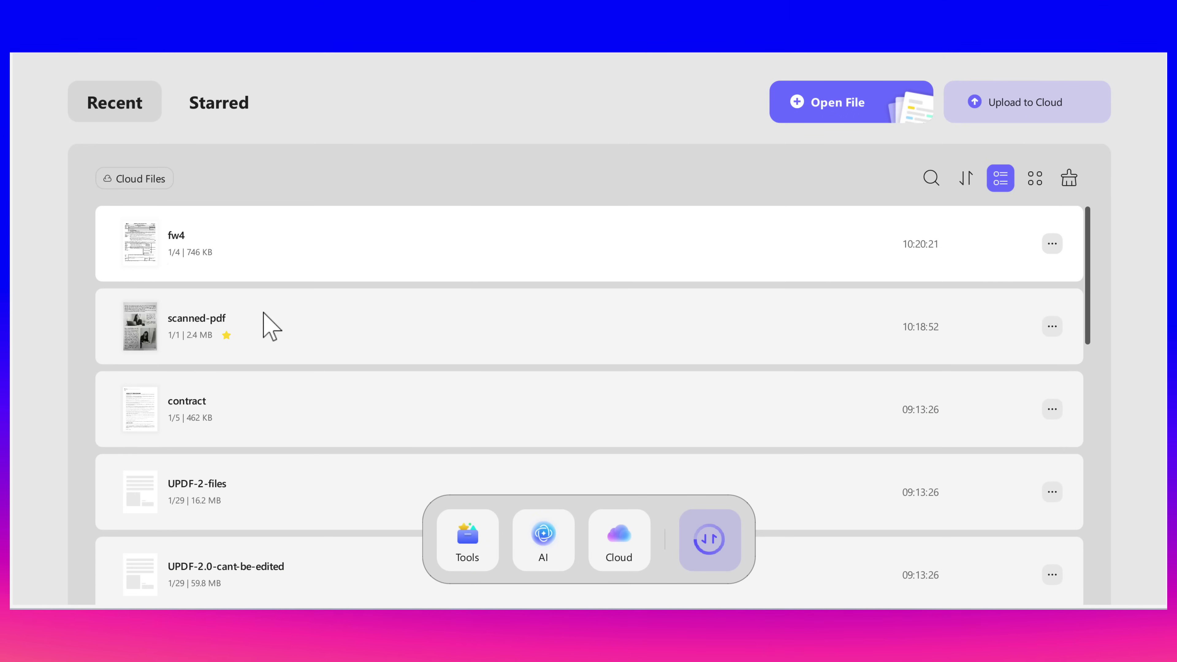
left_click(549, 538)
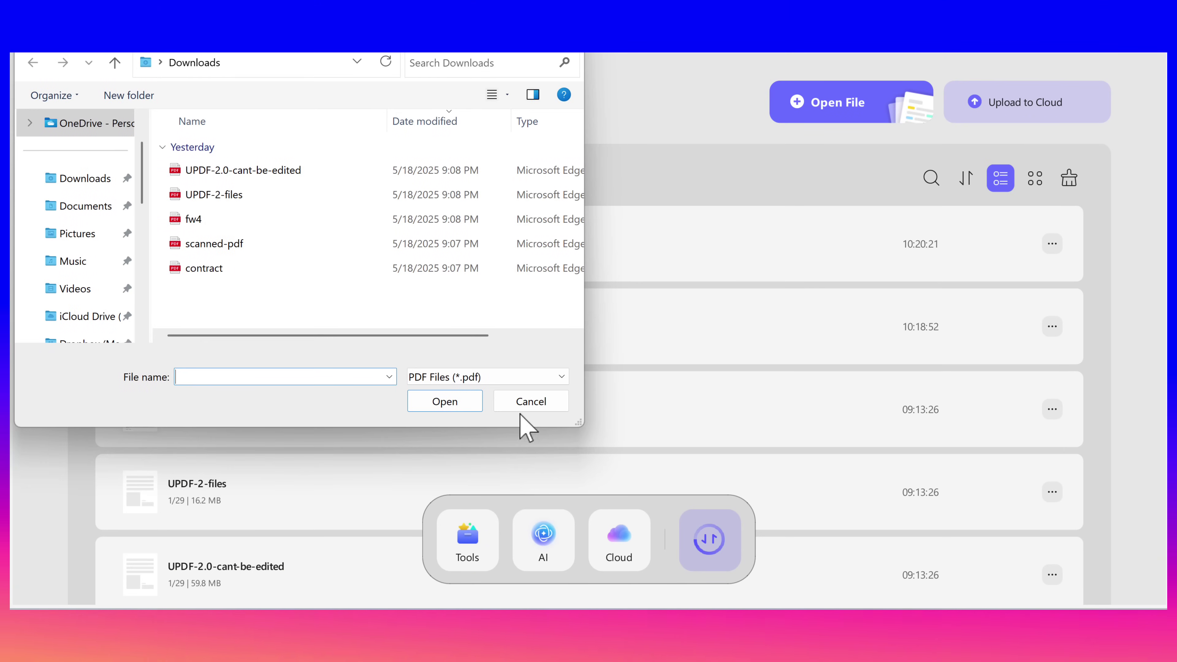
left_click(517, 403)
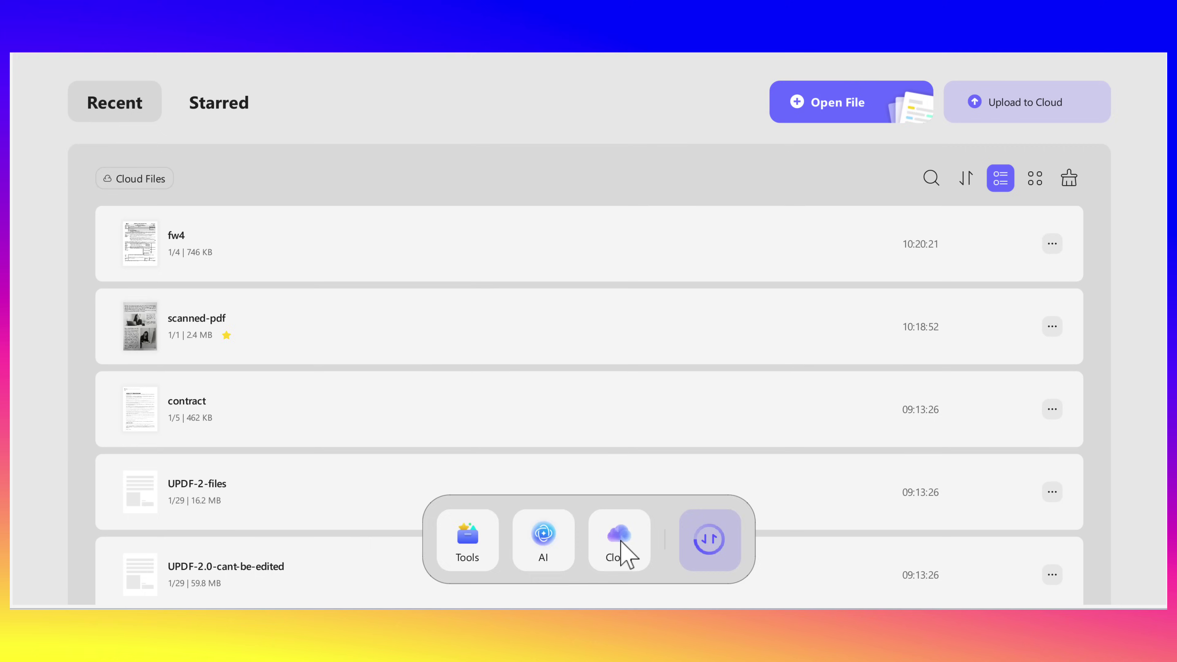
Switch to the Cloud storage view from the dock to browse cloud files.
left_click(620, 542)
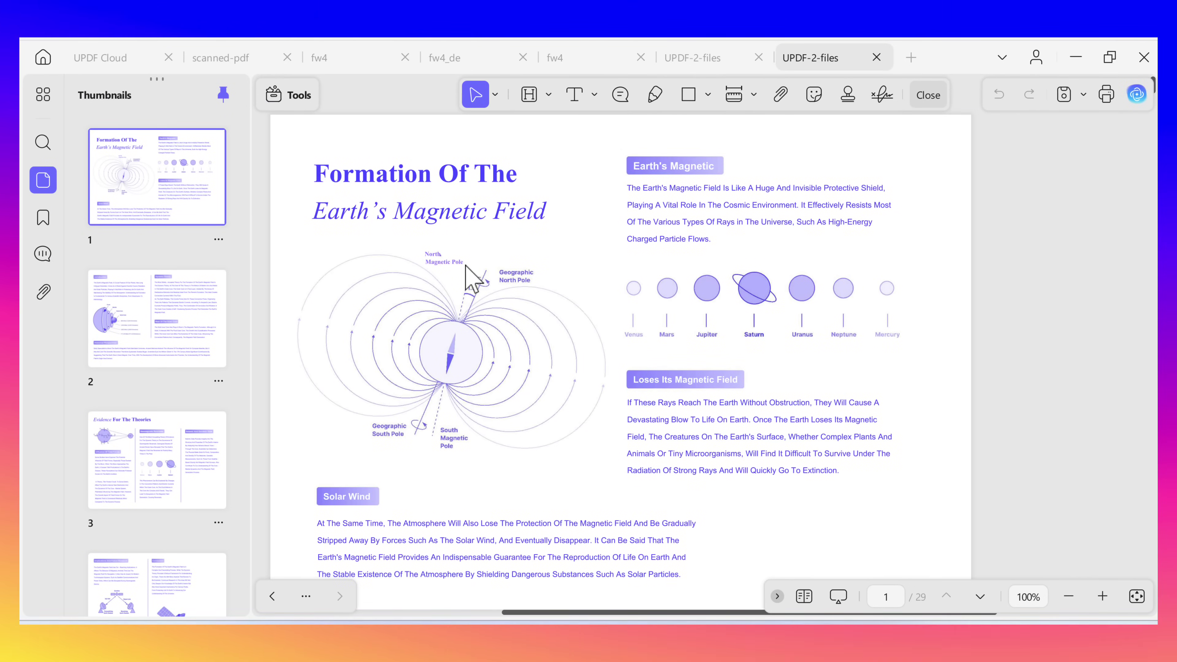
Bring up the AI assistant, go back home, and reopen UPDF-2-files.
left_click(1136, 94)
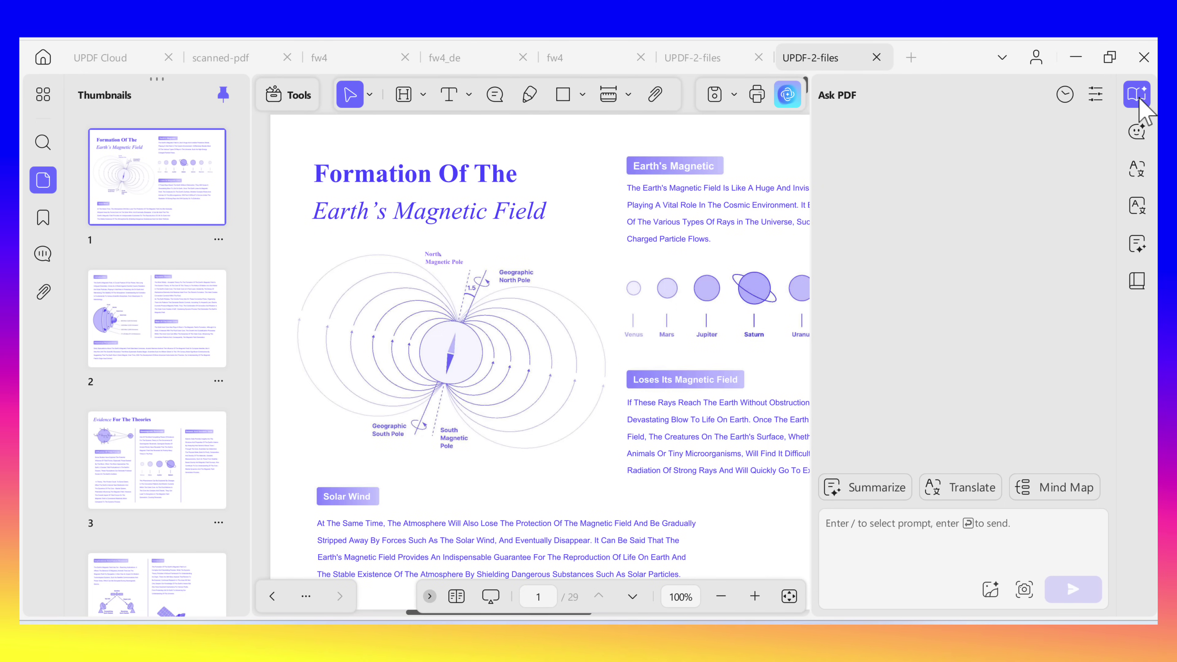
left_click(43, 57)
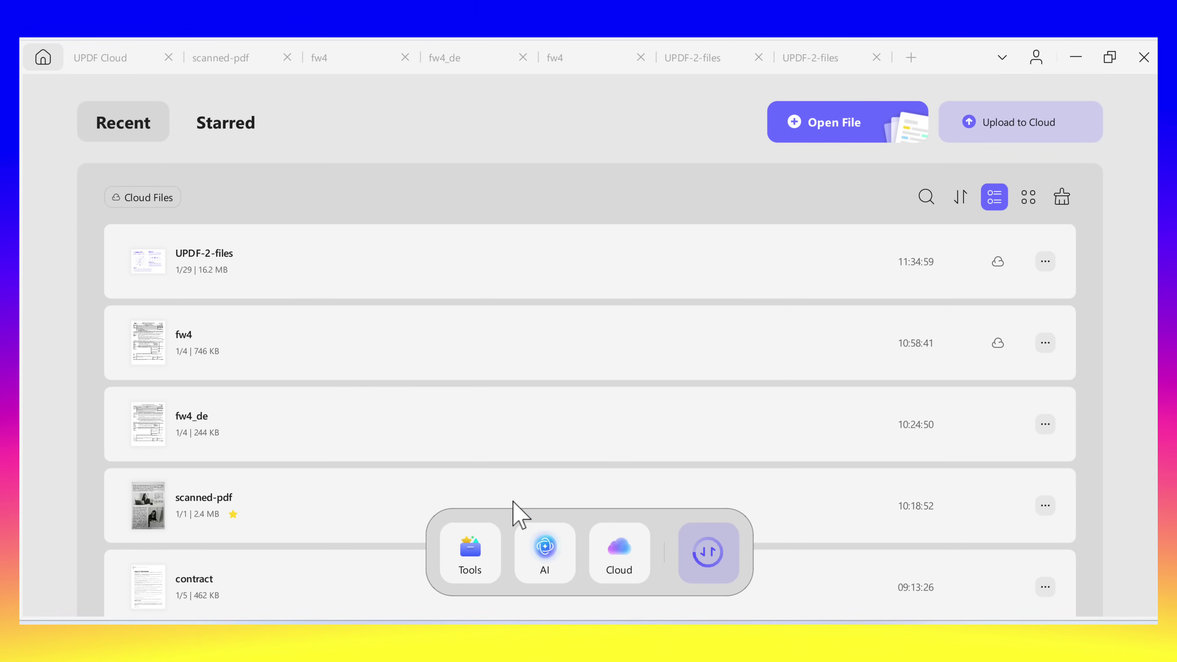
left_click(191, 279)
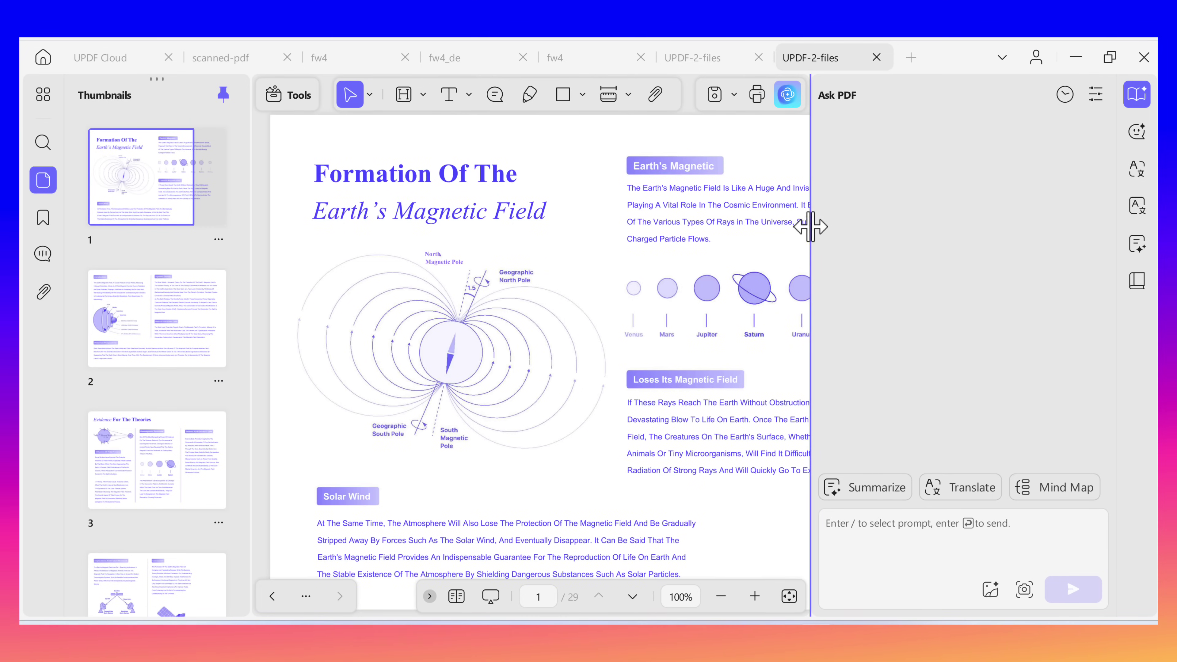
Widen the Ask PDF panel, check output language settings, and request a summary of pages 1-2.
left_click_drag(853, 228, 812, 246)
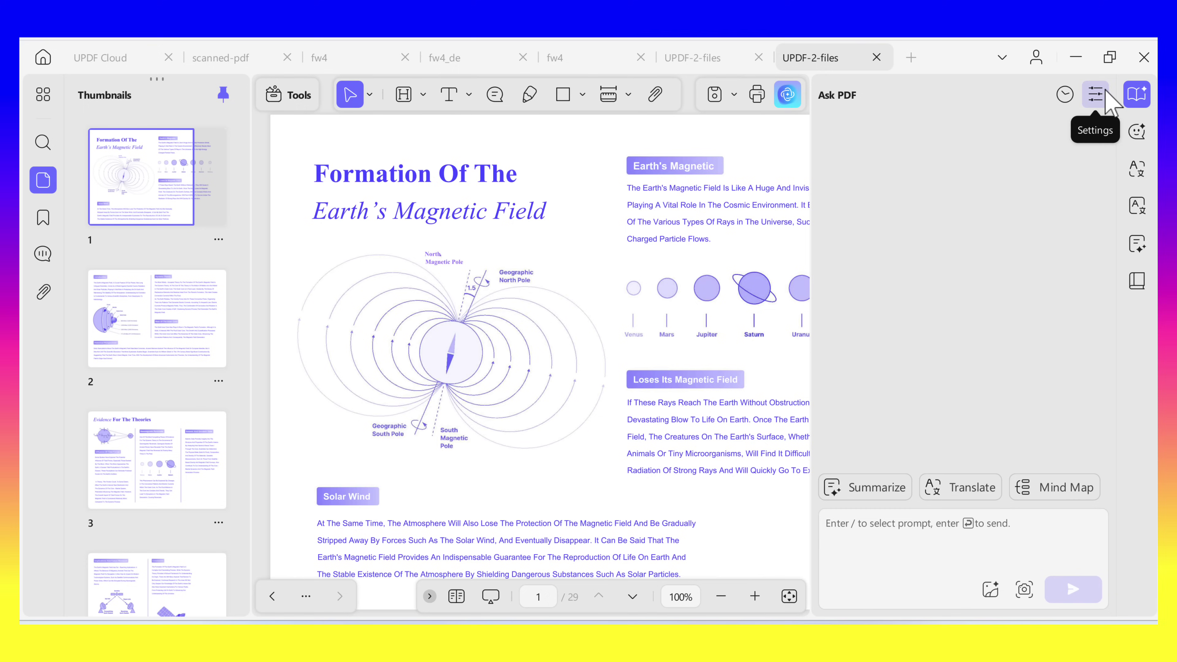
left_click(1095, 94)
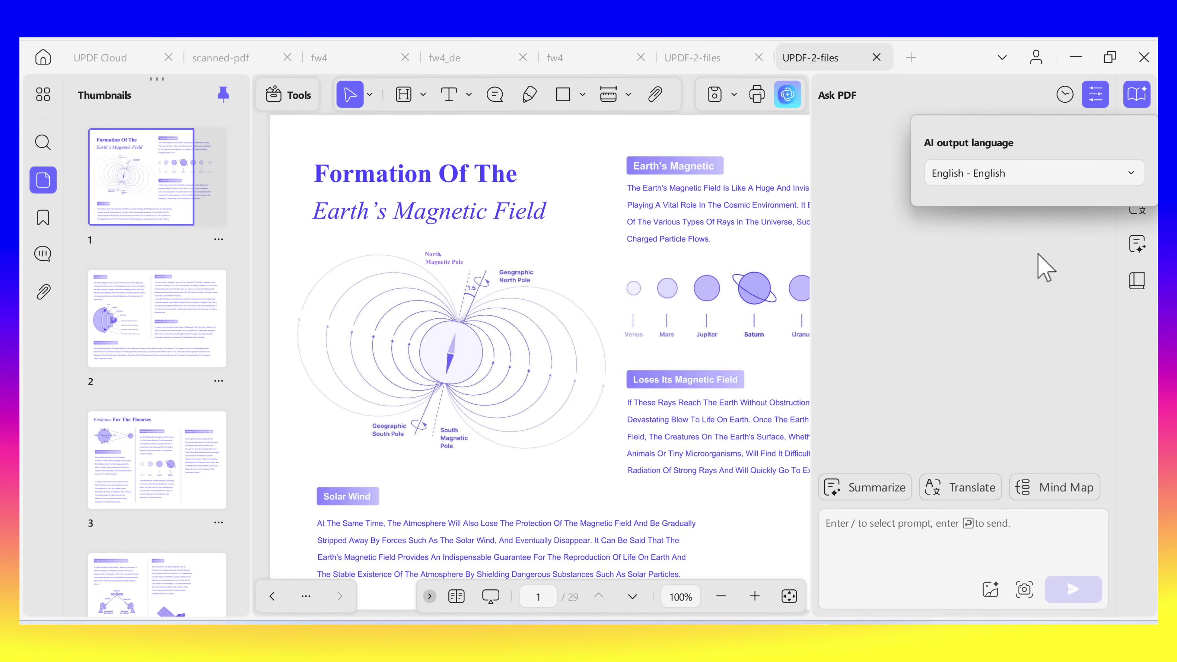
left_click(1042, 263)
left_click(878, 536)
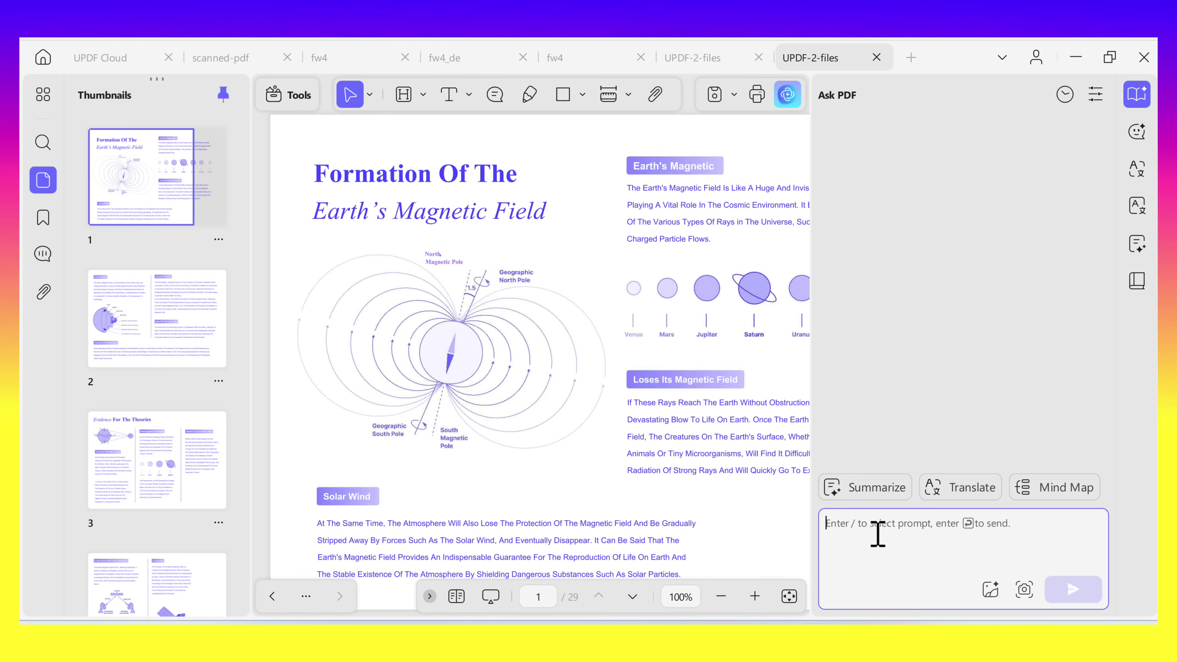
left_click(866, 487)
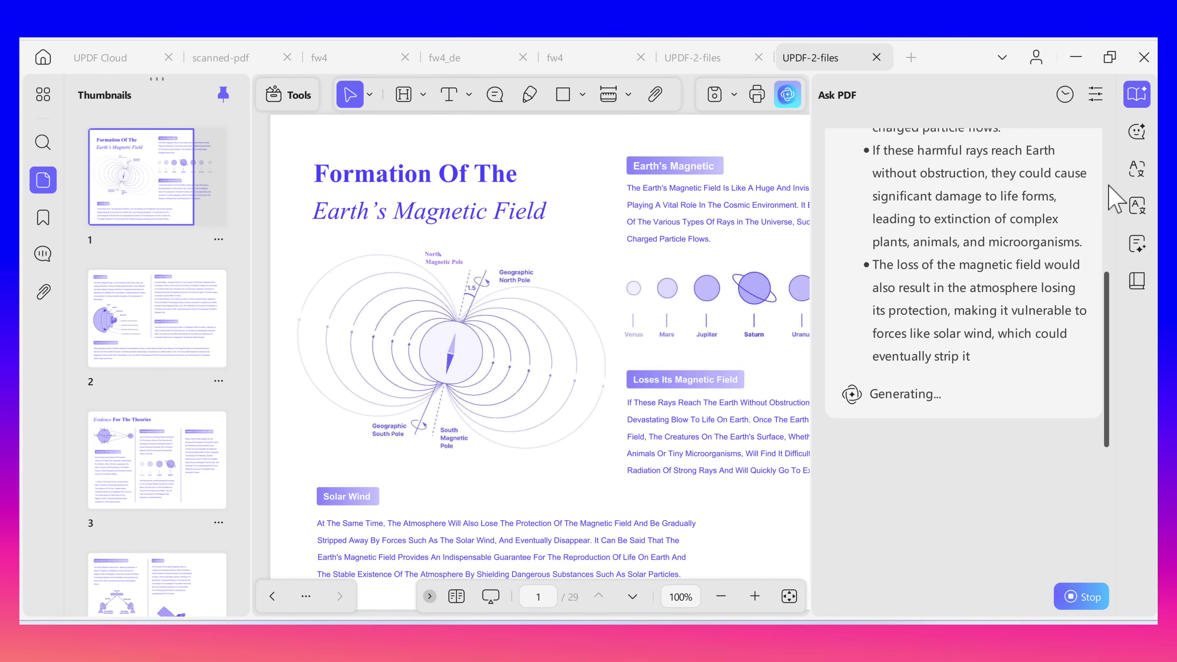
Ask the AI chat 'what is UPDF?'.
left_click(1136, 132)
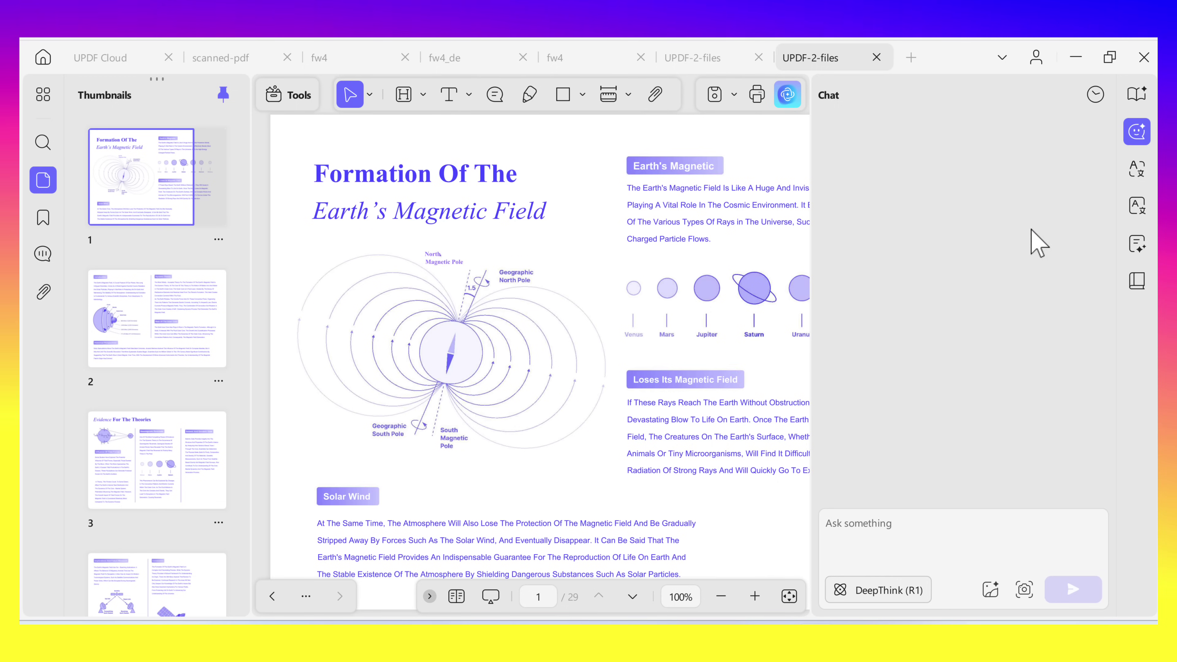
left_click(894, 523)
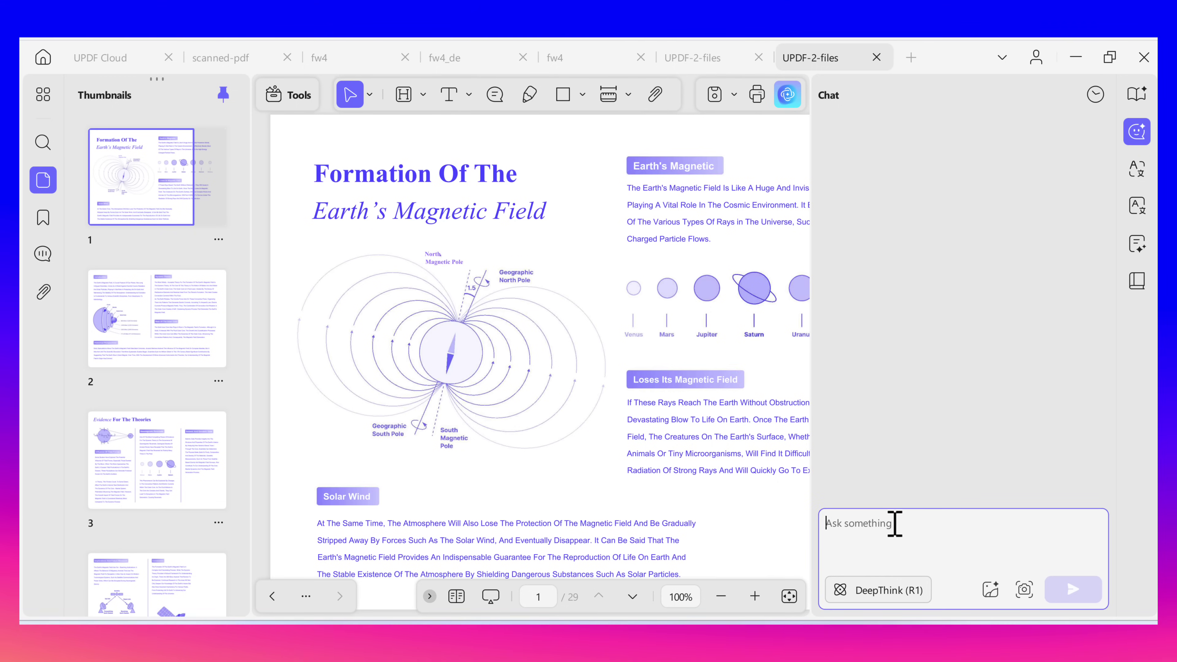
type("what is UPDF?")
left_click(1072, 589)
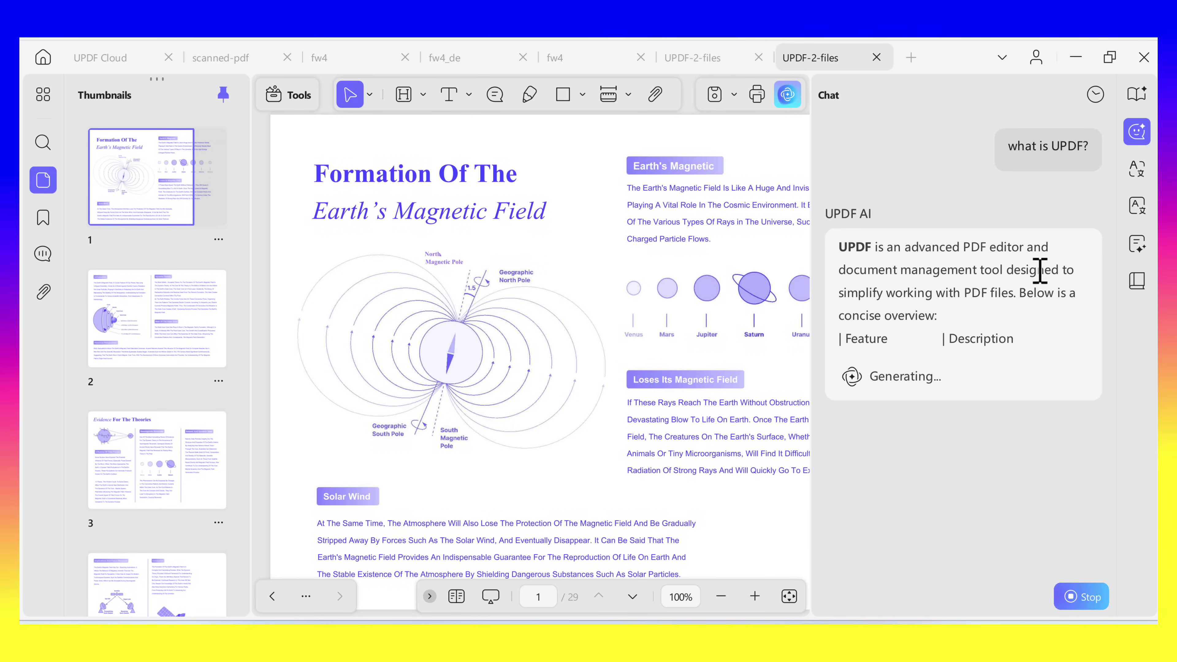
Paste the magnetic field paragraph into Translate and translate it into Deutsch - German.
left_click(1136, 171)
right_click(870, 160)
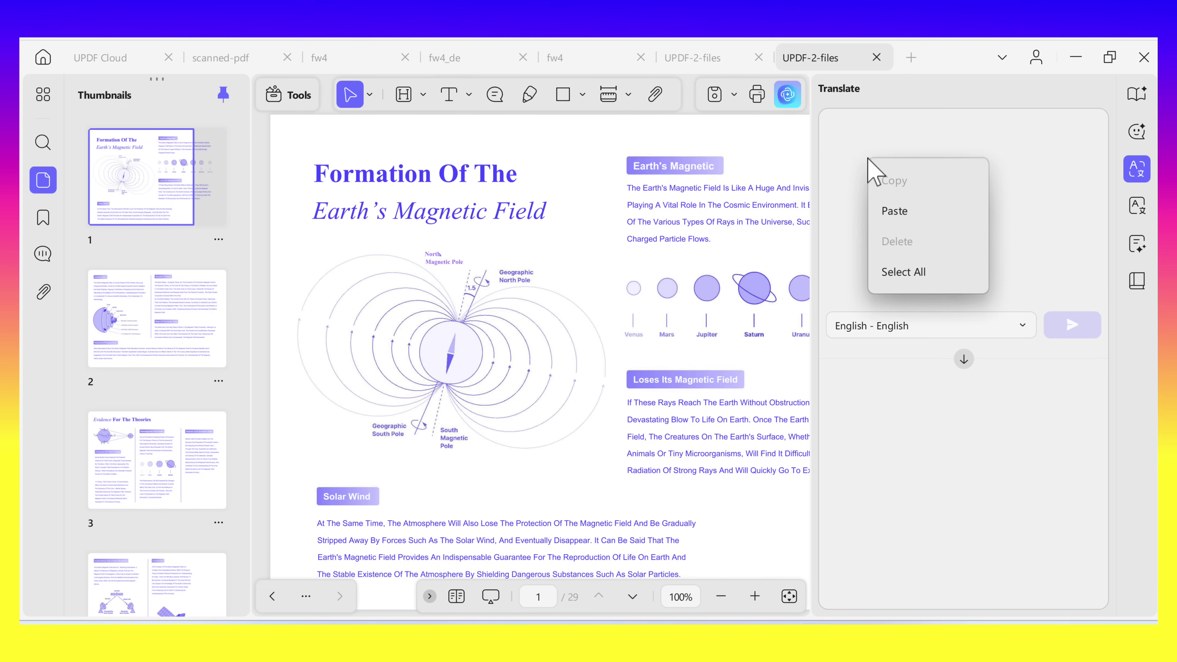
left_click(895, 213)
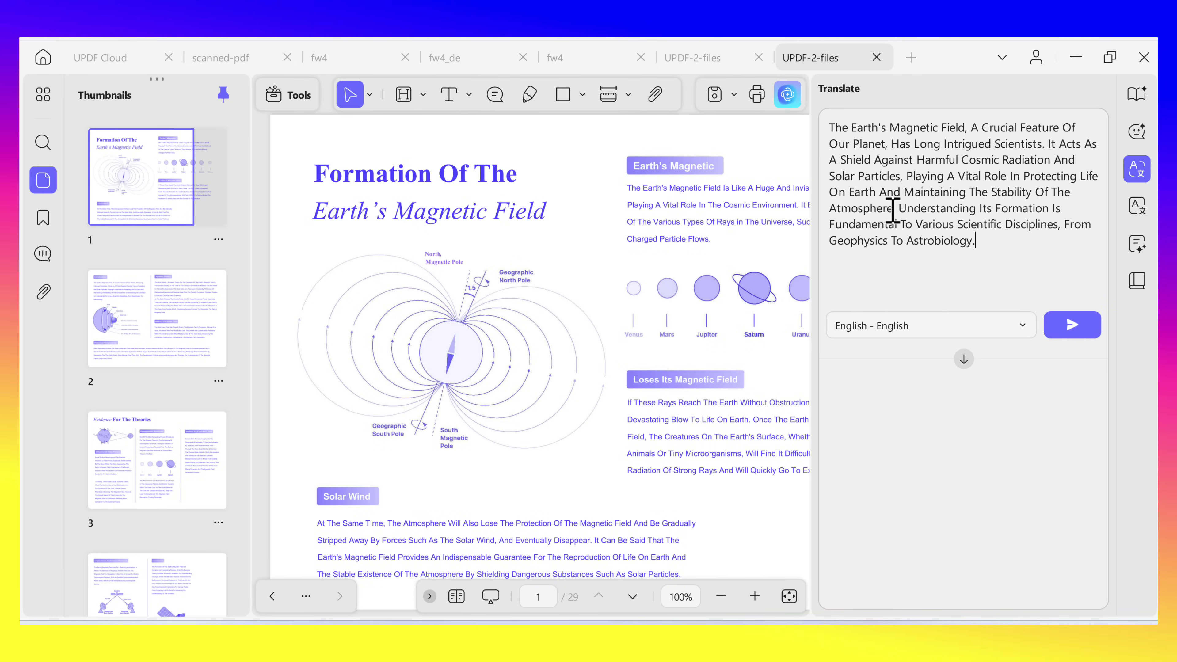
left_click(969, 327)
left_click(905, 514)
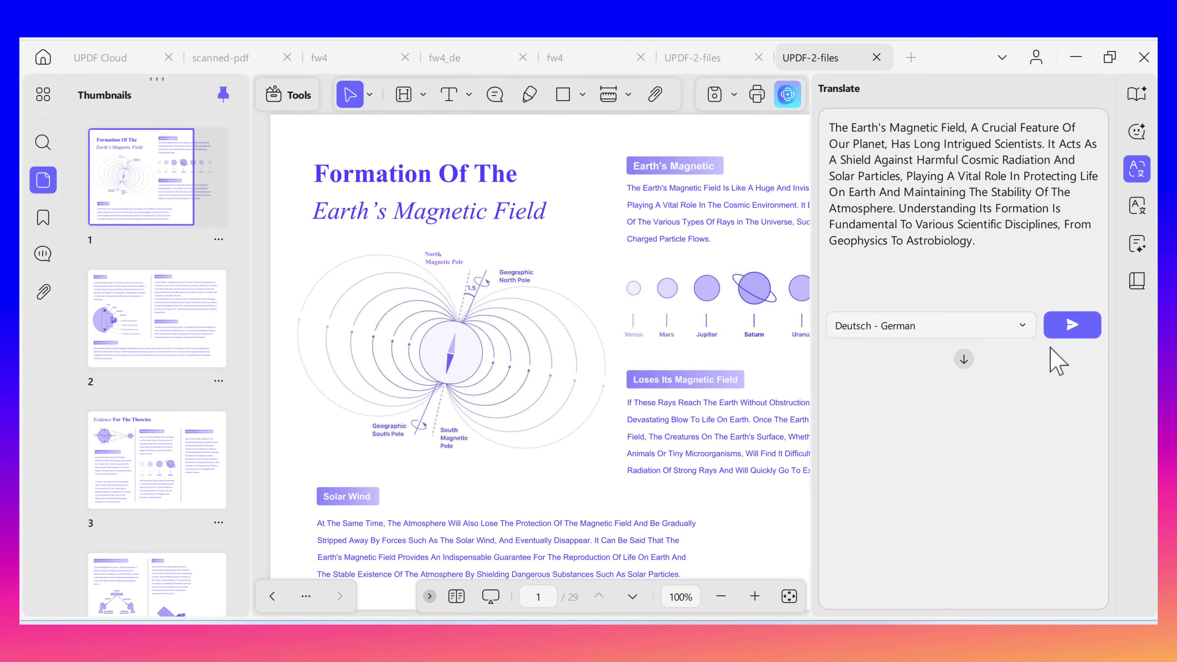
left_click(1070, 325)
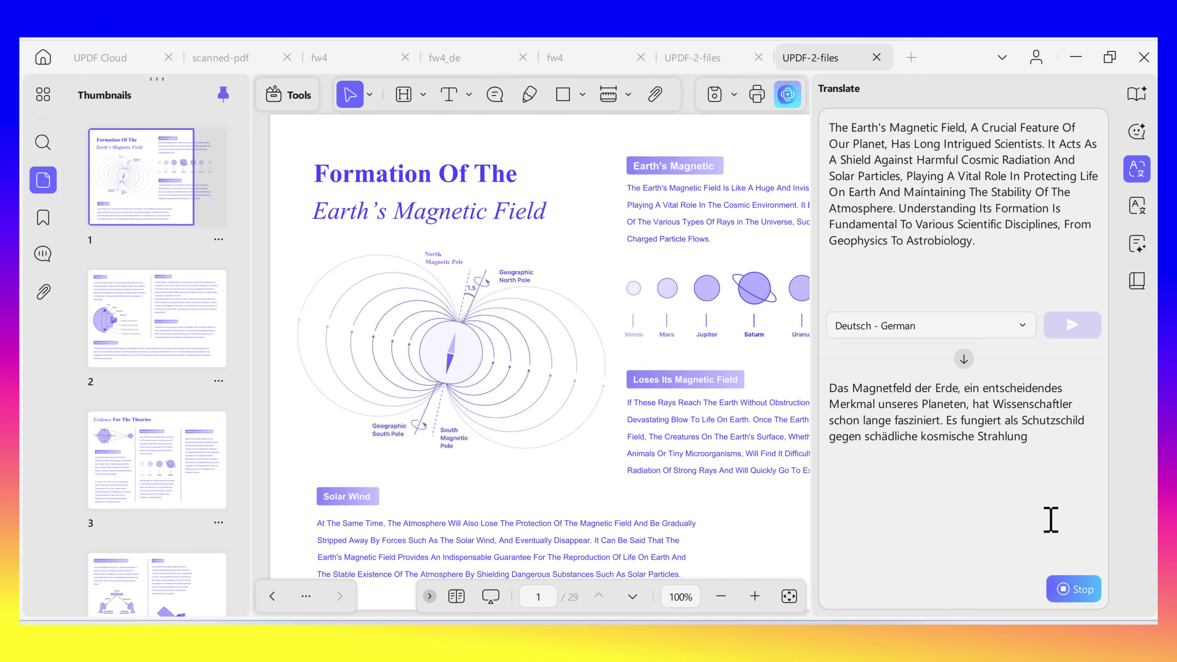
Switch to whole-PDF translation and choose German as the target language.
left_click(1138, 208)
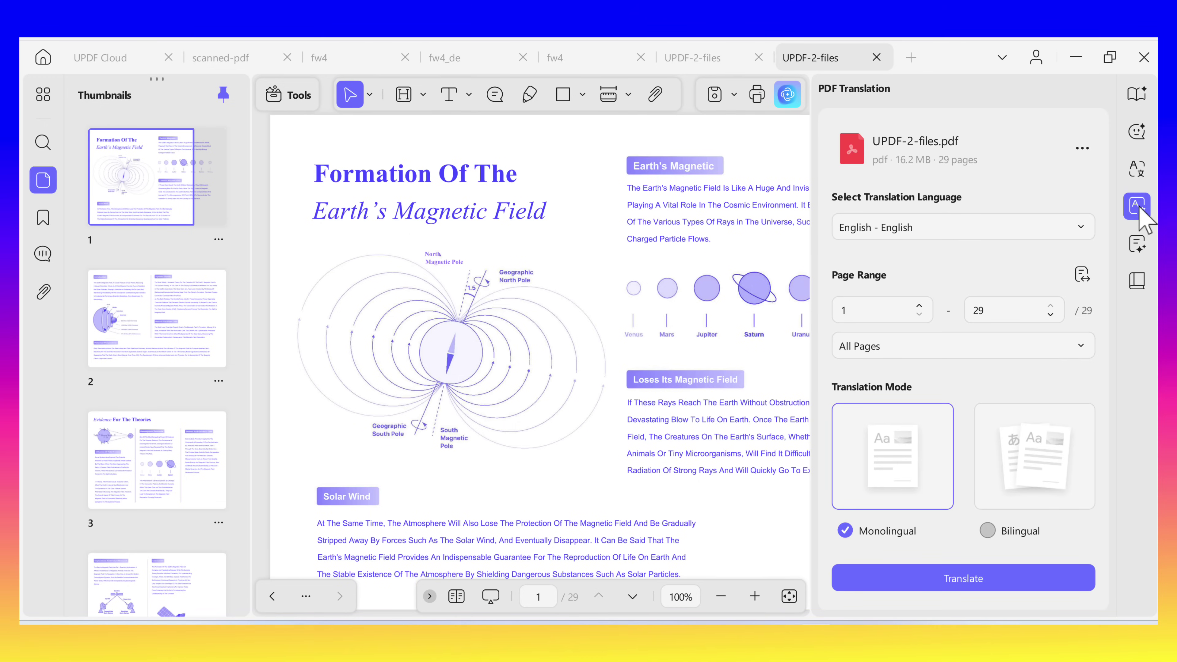
left_click(1079, 152)
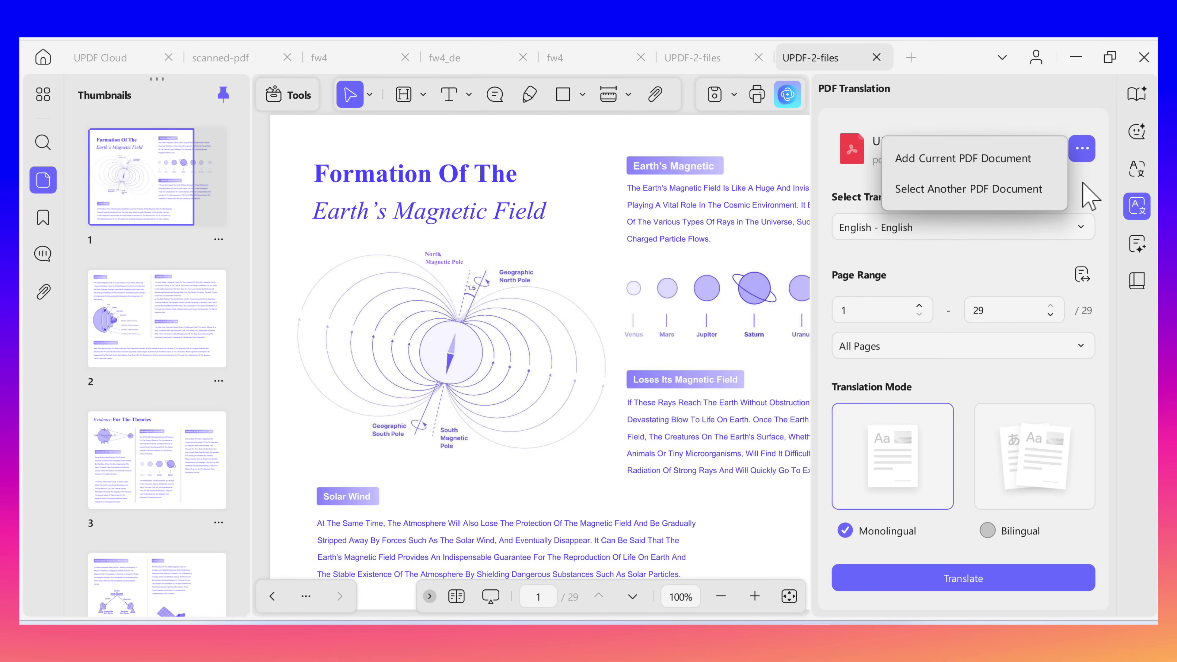
left_click(1086, 193)
left_click(1008, 234)
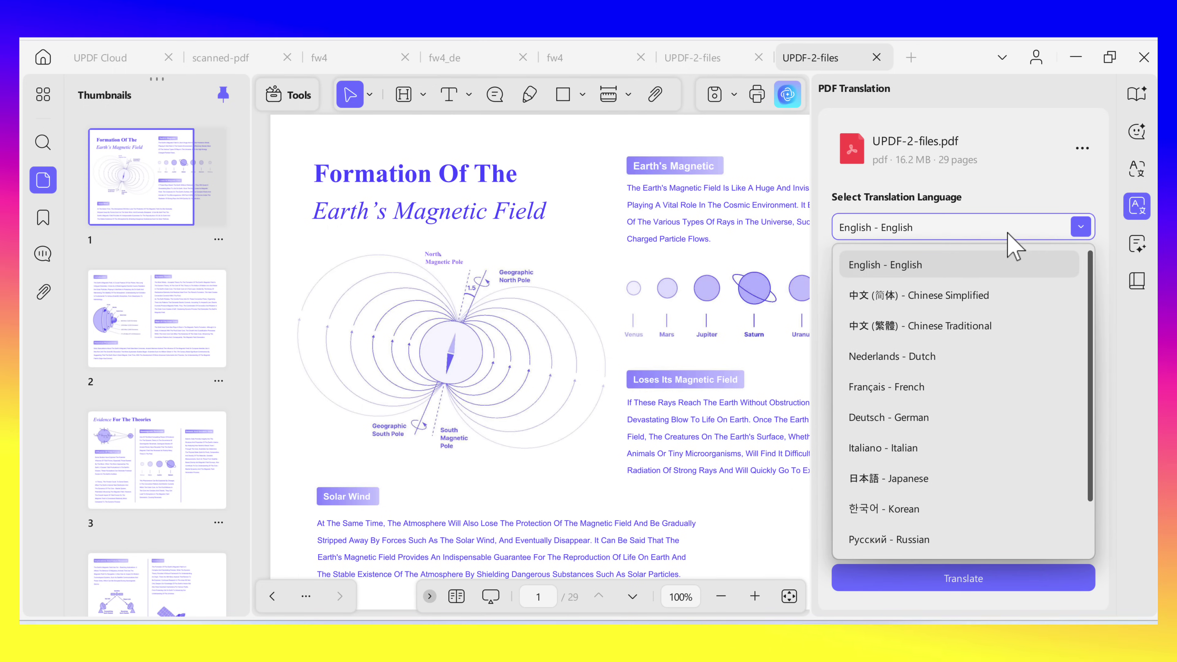
left_click(894, 417)
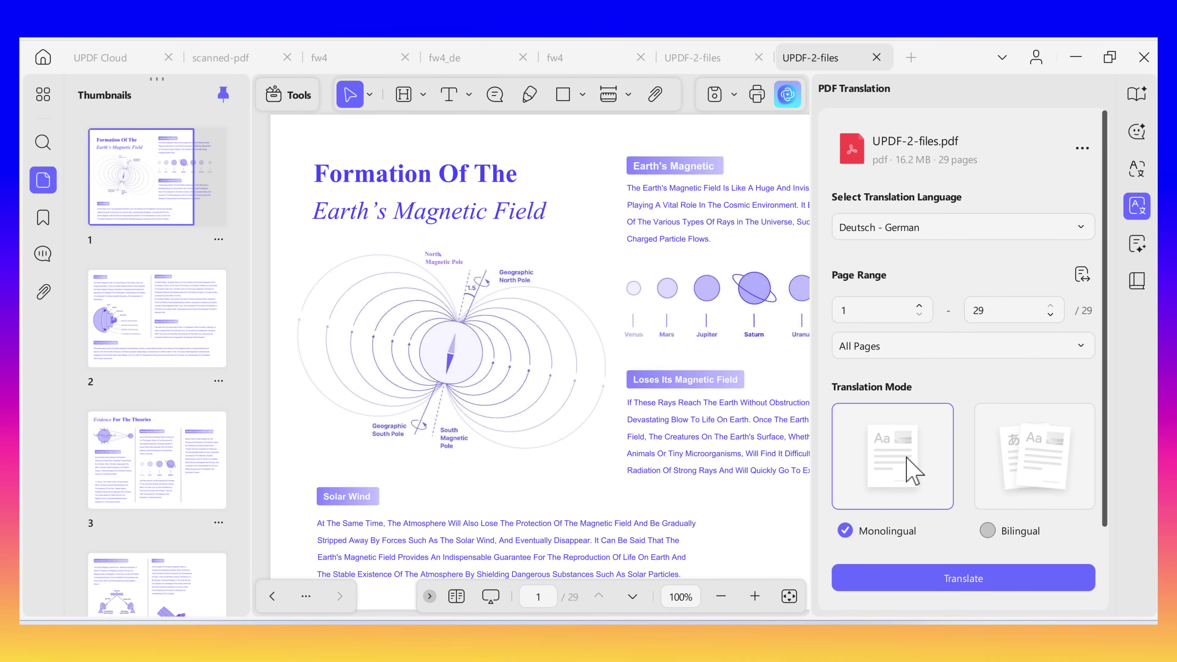
Start the translation, save it as UPDF-2-files_de, then cancel it mid-way.
left_click(909, 588)
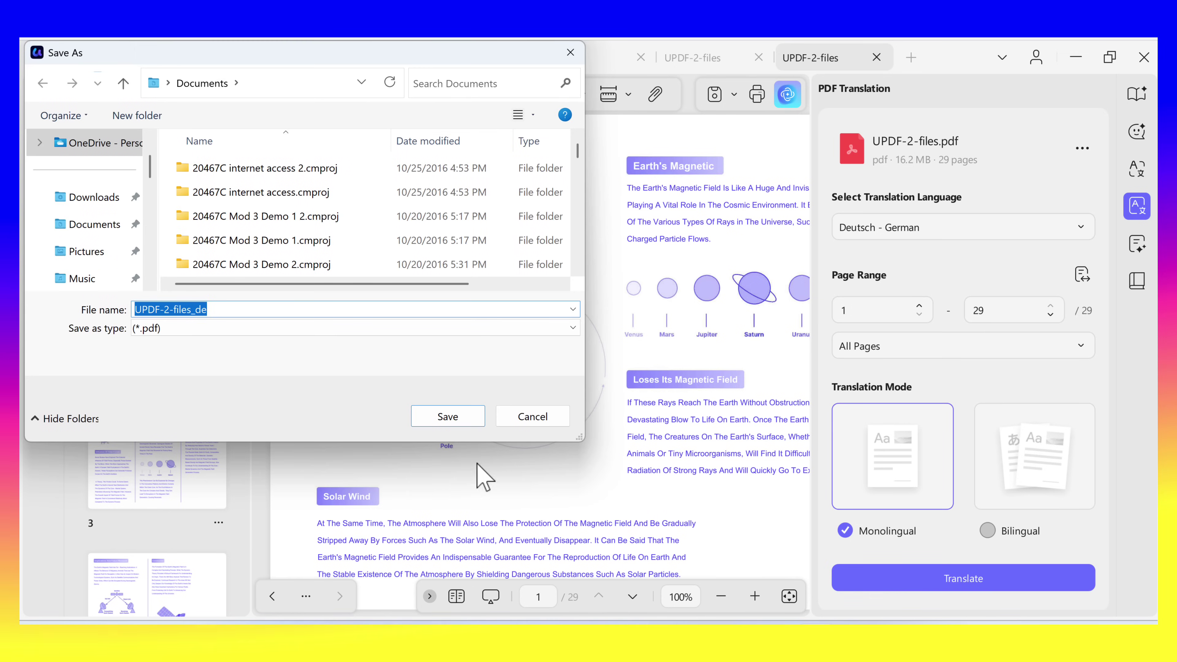
left_click(447, 420)
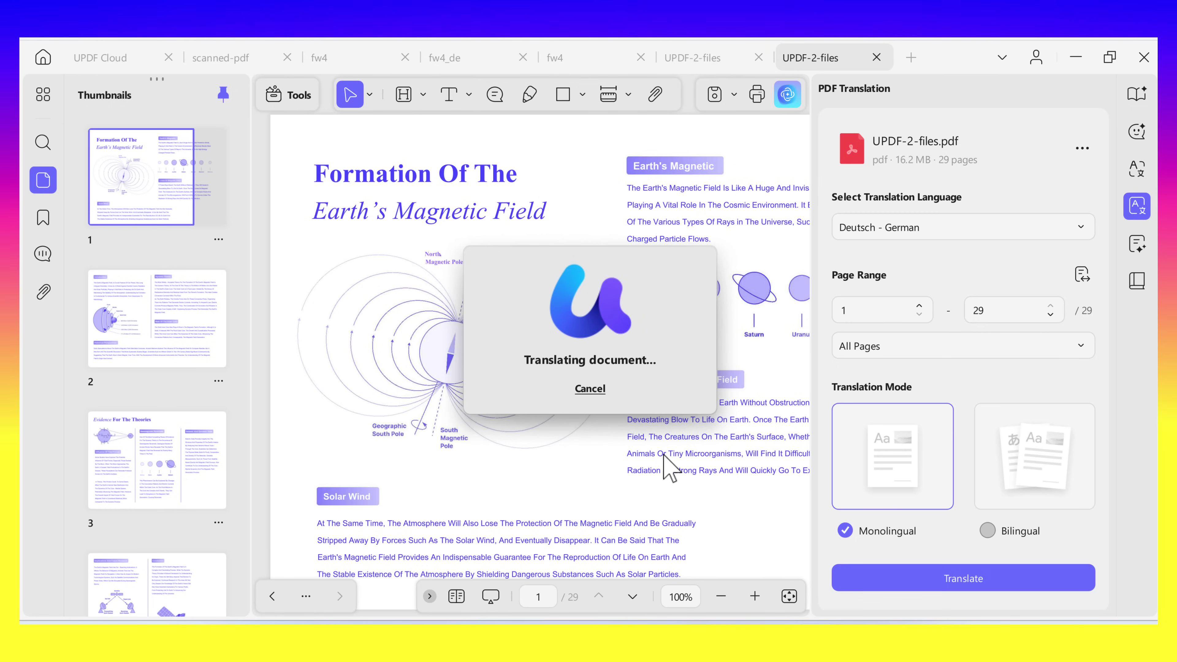
left_click(590, 389)
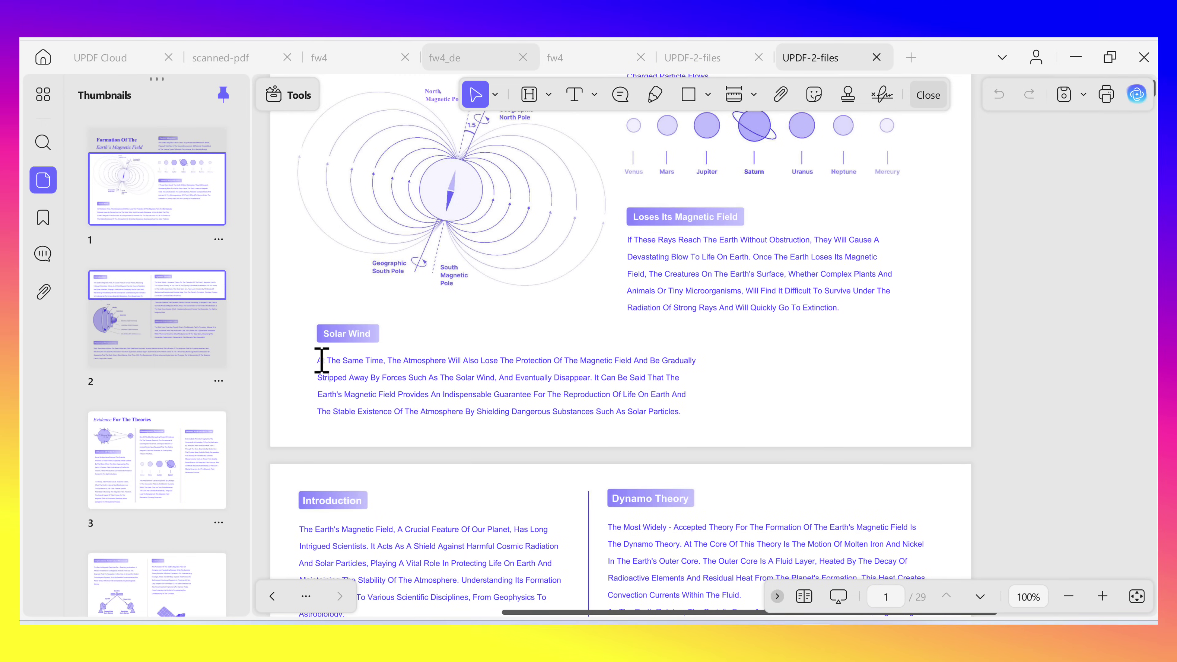
Select the Solar Wind paragraph on the page.
left_click_drag(320, 360, 633, 432)
left_click_drag(717, 432, 720, 440)
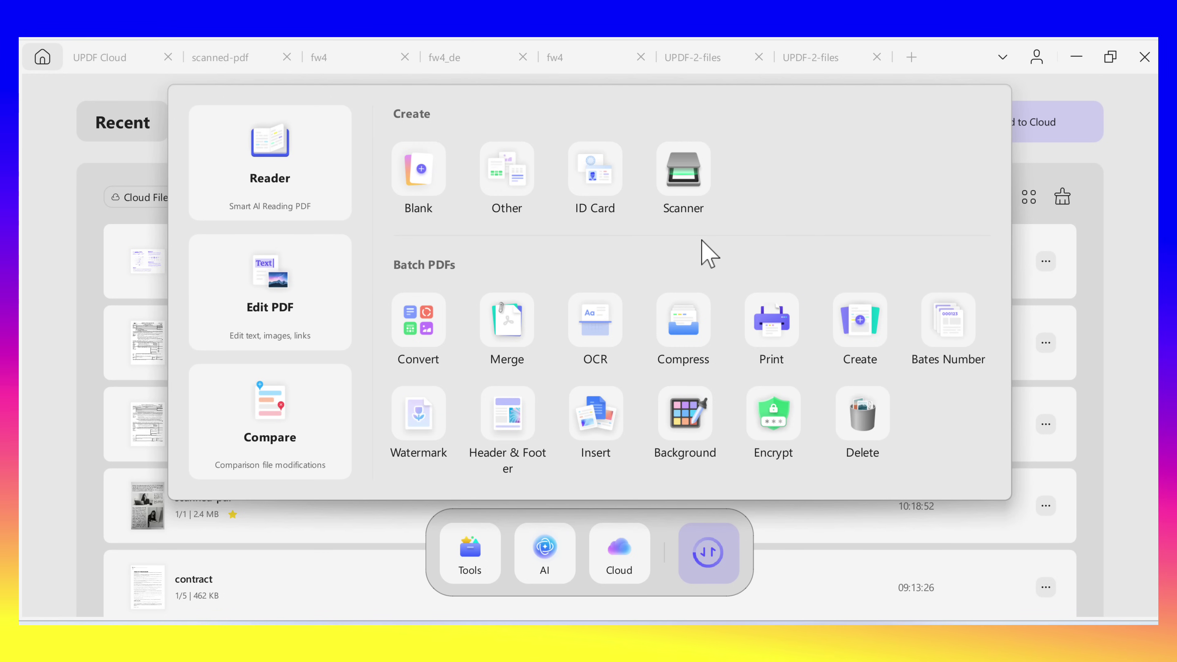
Create a blank PDF with A4 portrait page size and 1 page.
left_click(419, 176)
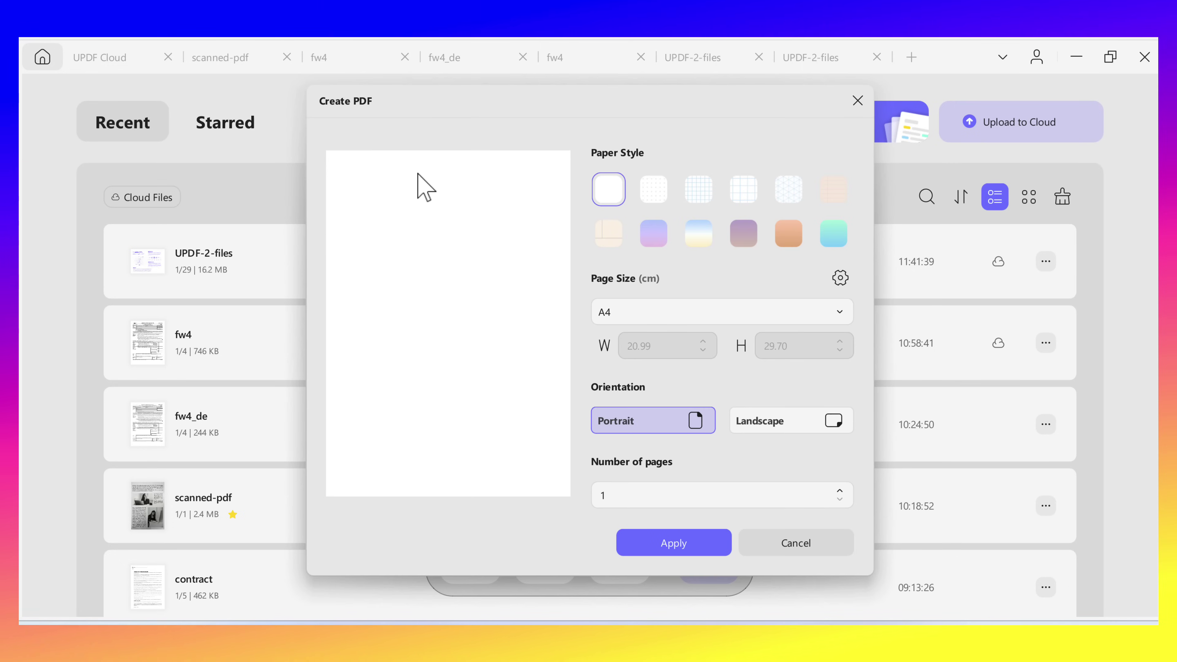
left_click(648, 308)
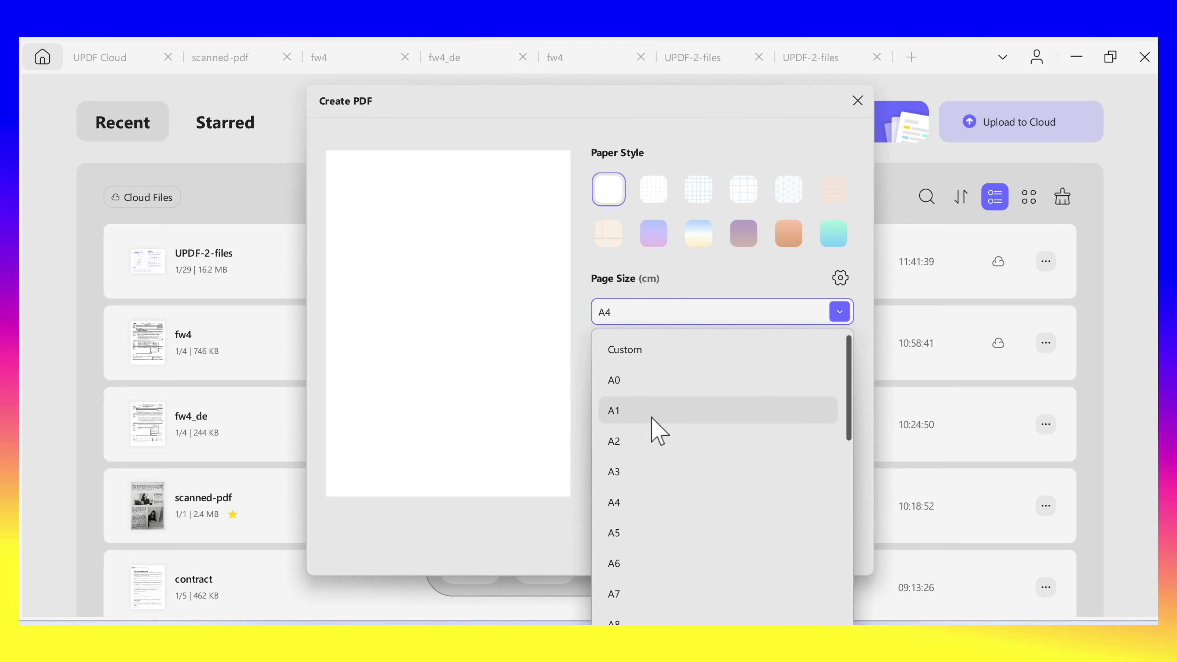
left_click(667, 268)
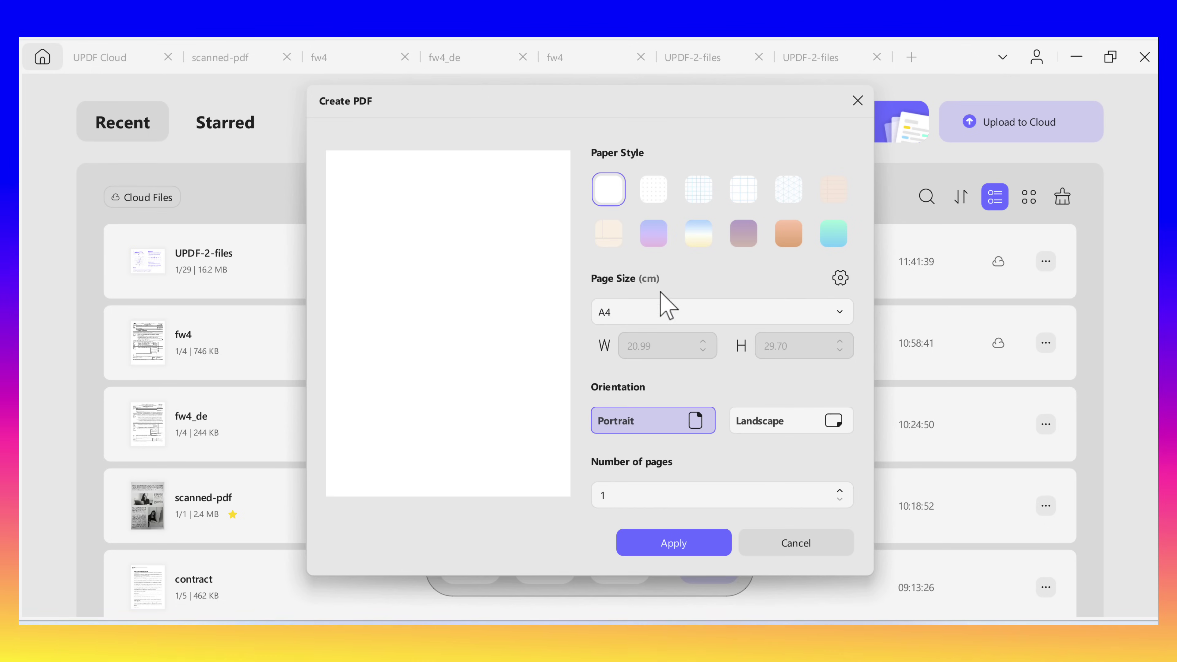
left_click(661, 547)
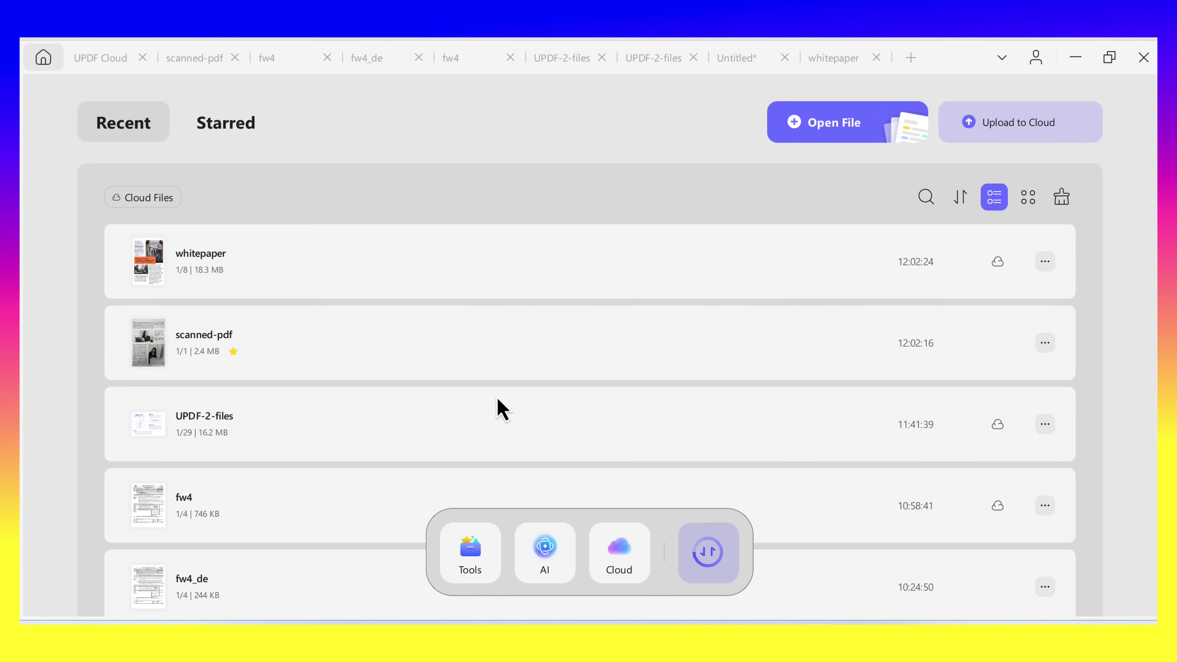
Open whitepaper from the Downloads folder via Tools > Edit PDF.
left_click(478, 553)
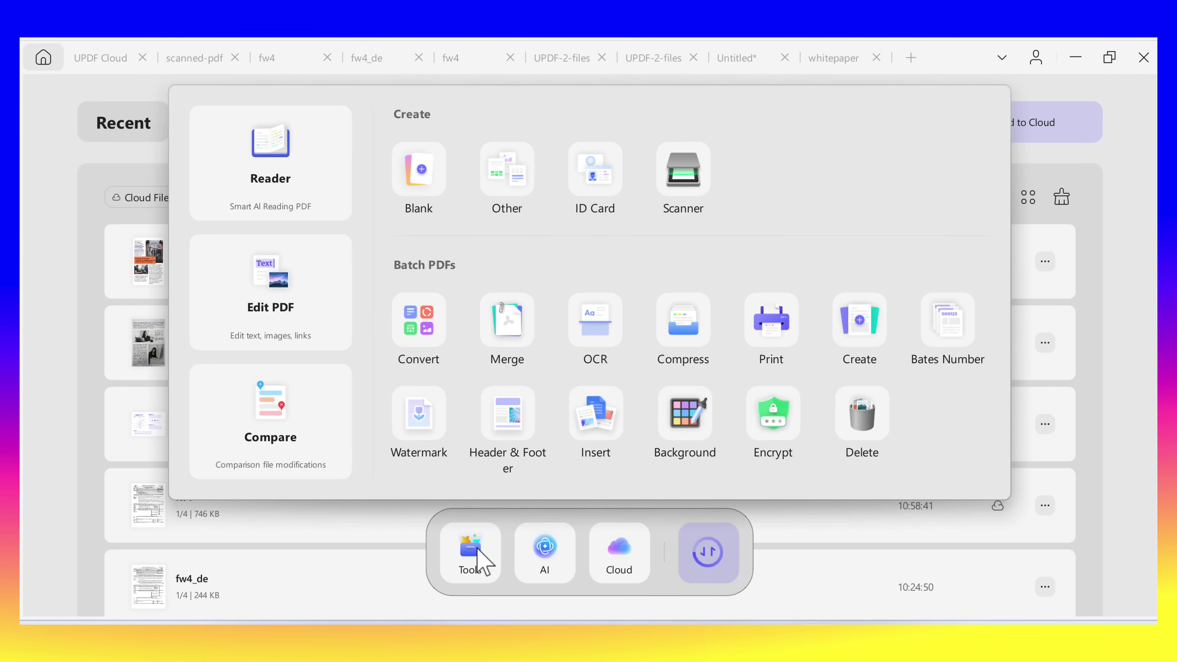
left_click(277, 302)
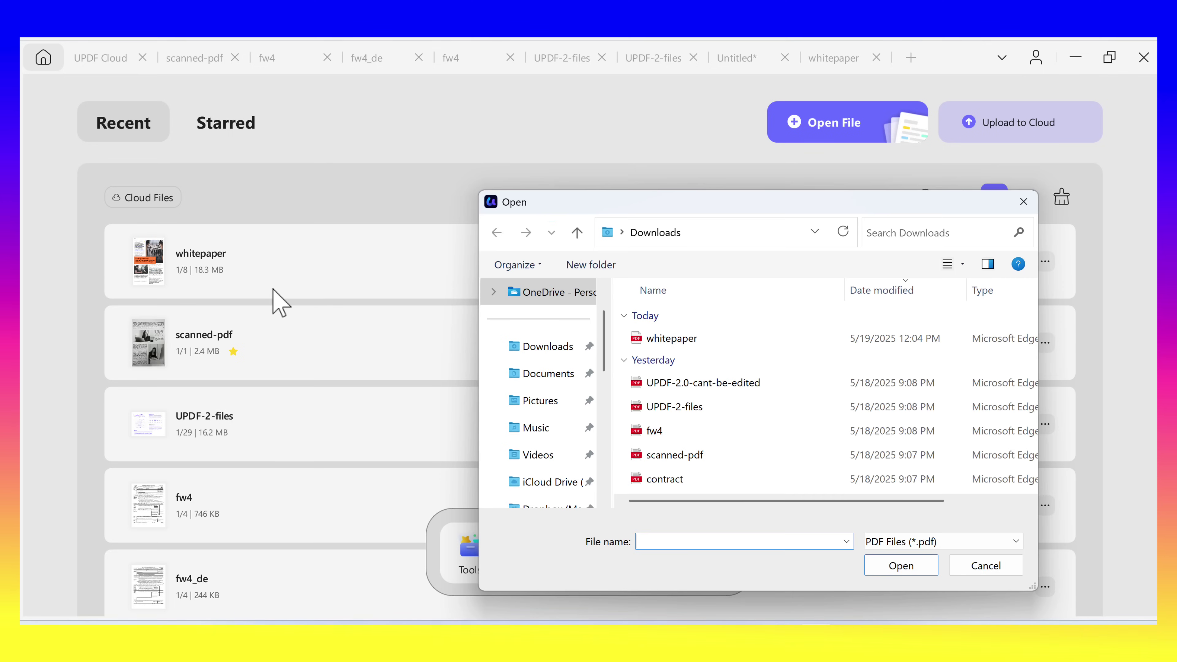
left_click(669, 341)
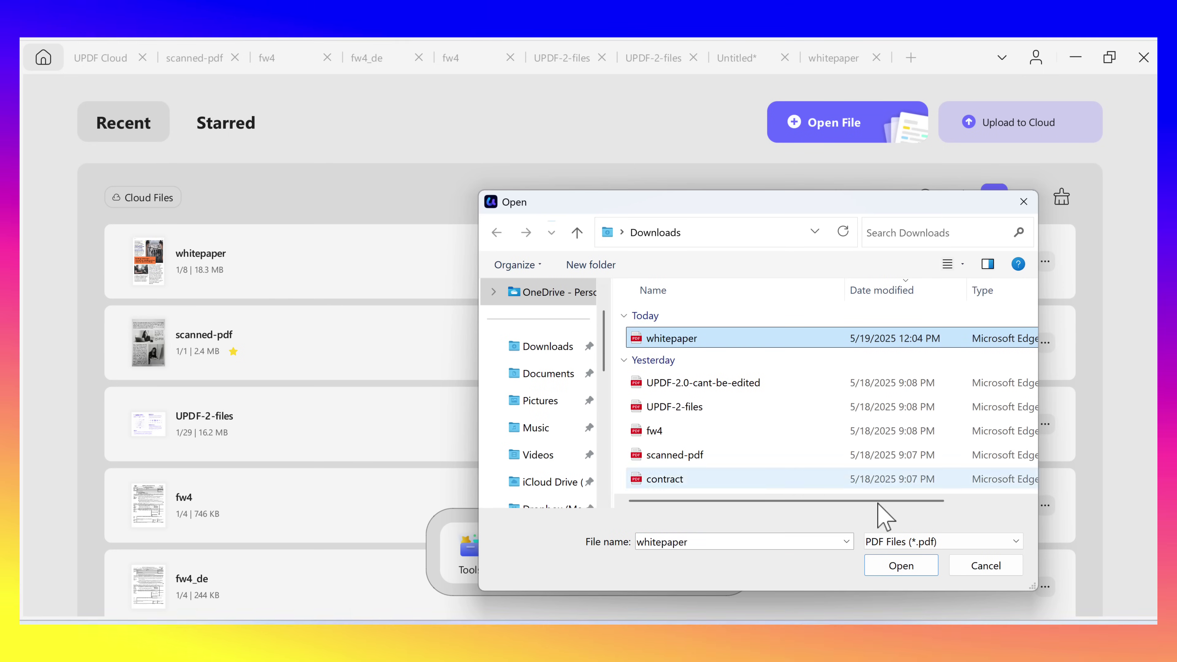
left_click(914, 573)
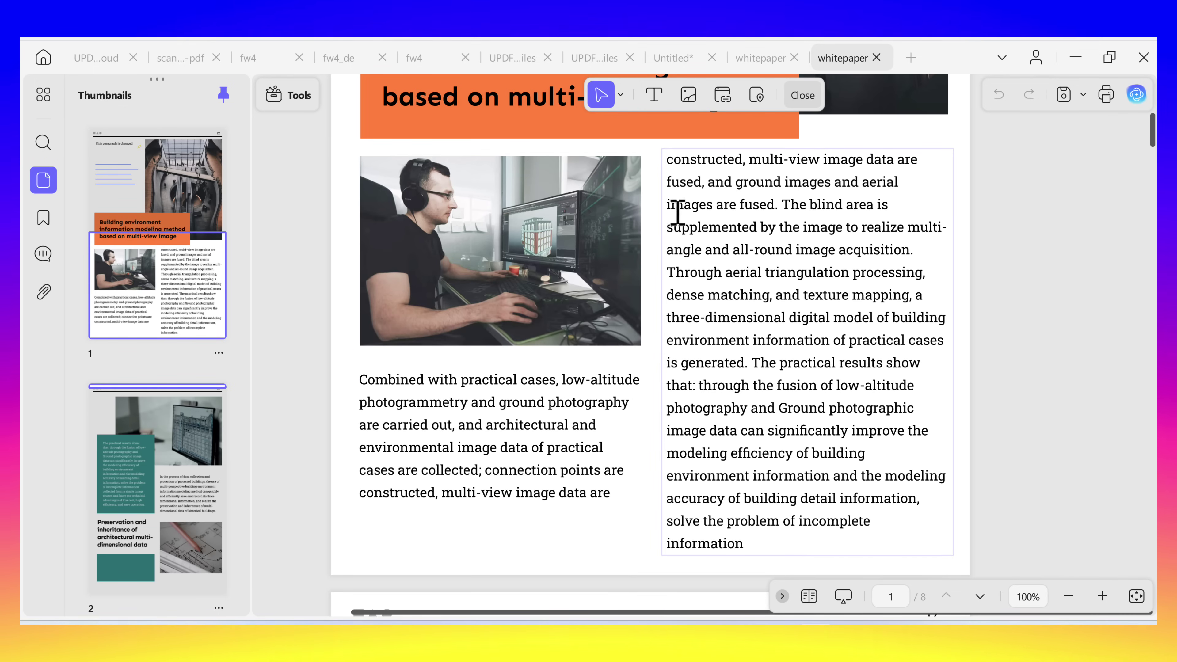
Select right-column text to show its full style properties, then select and deselect the photo.
left_click(670, 204)
left_click_drag(670, 204, 925, 241)
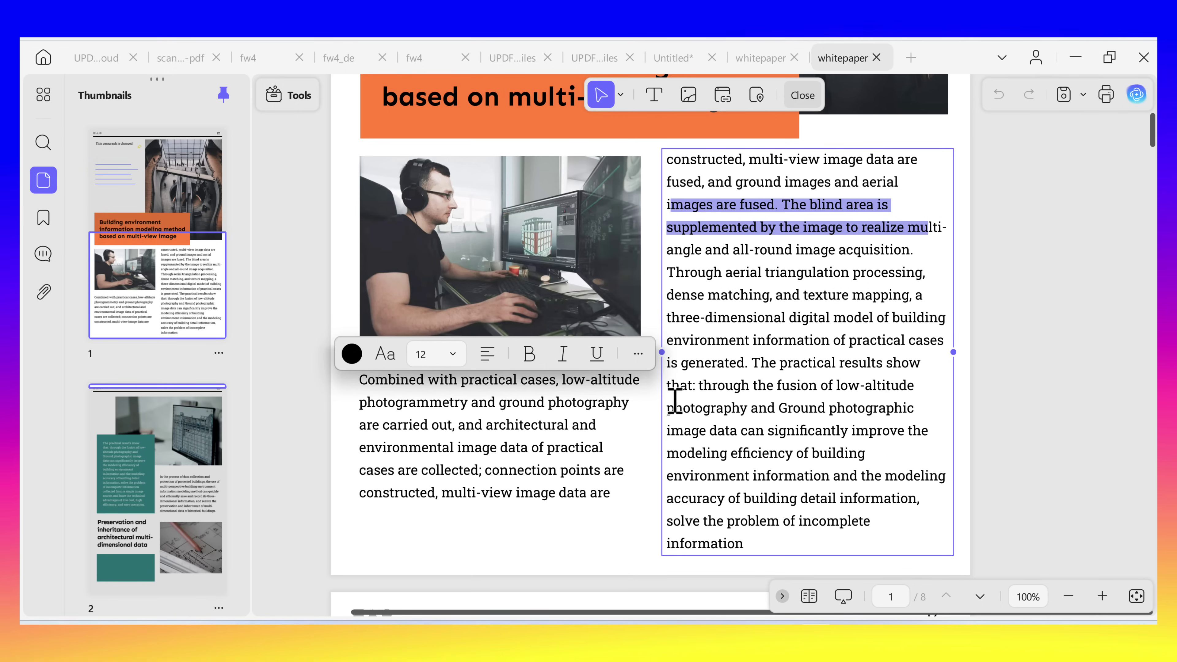
left_click(638, 355)
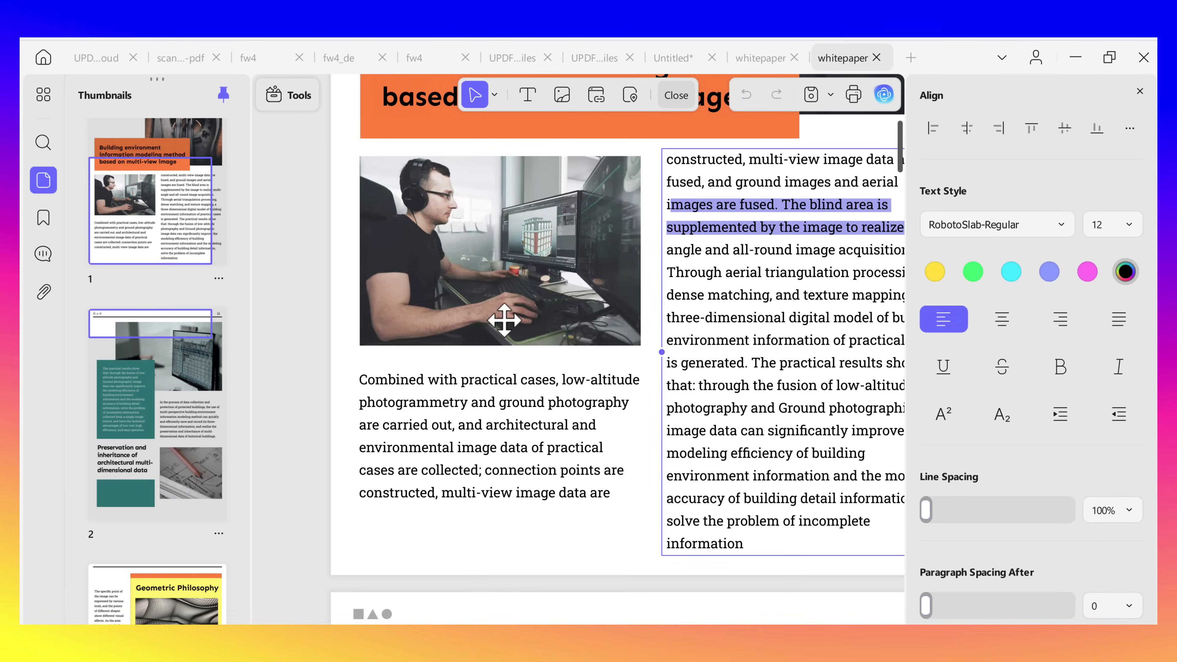
left_click(498, 284)
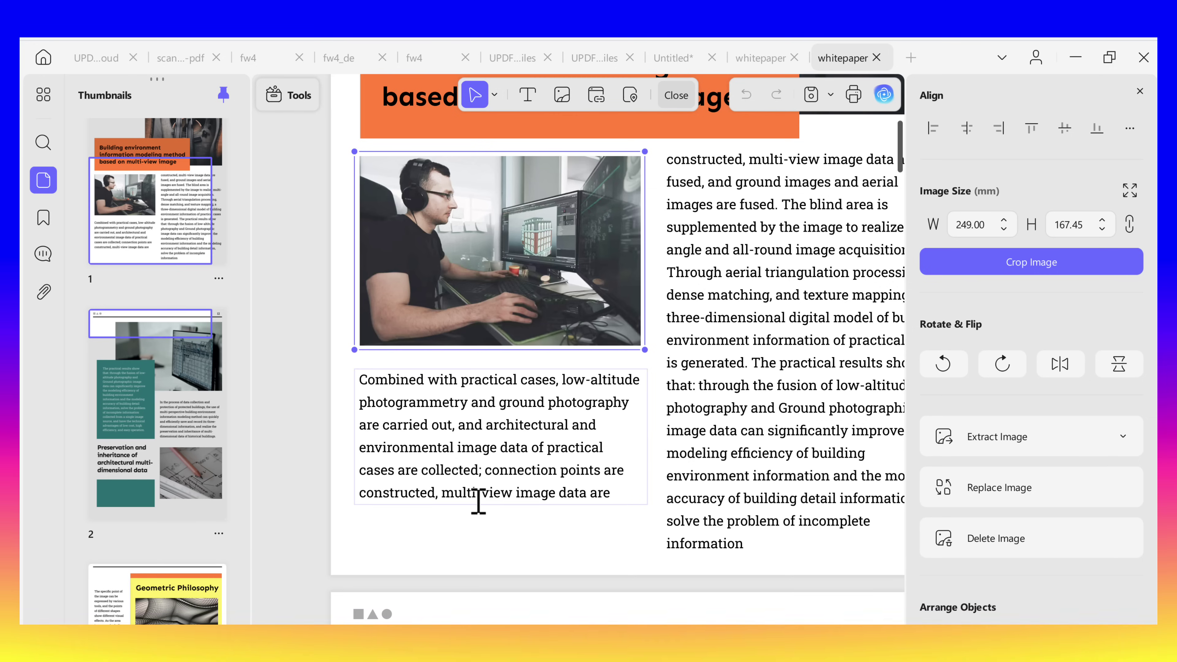
left_click(527, 95)
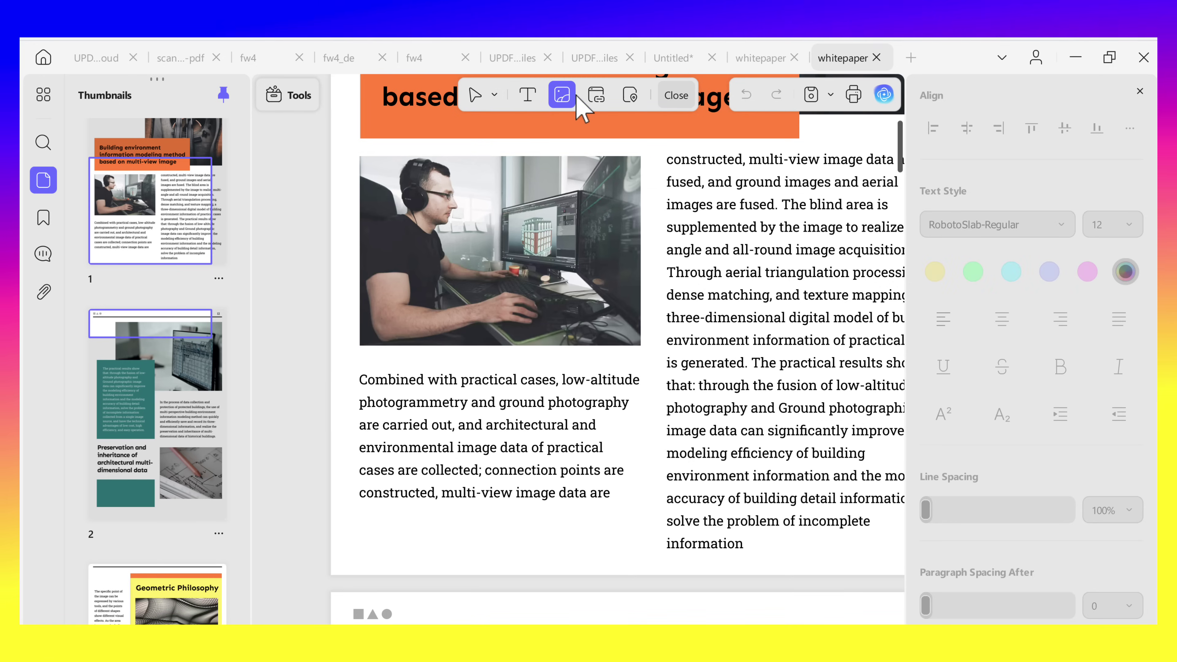
Start a watermark, apply the light blue background preset, then begin a header and footer.
left_click(292, 95)
left_click(304, 501)
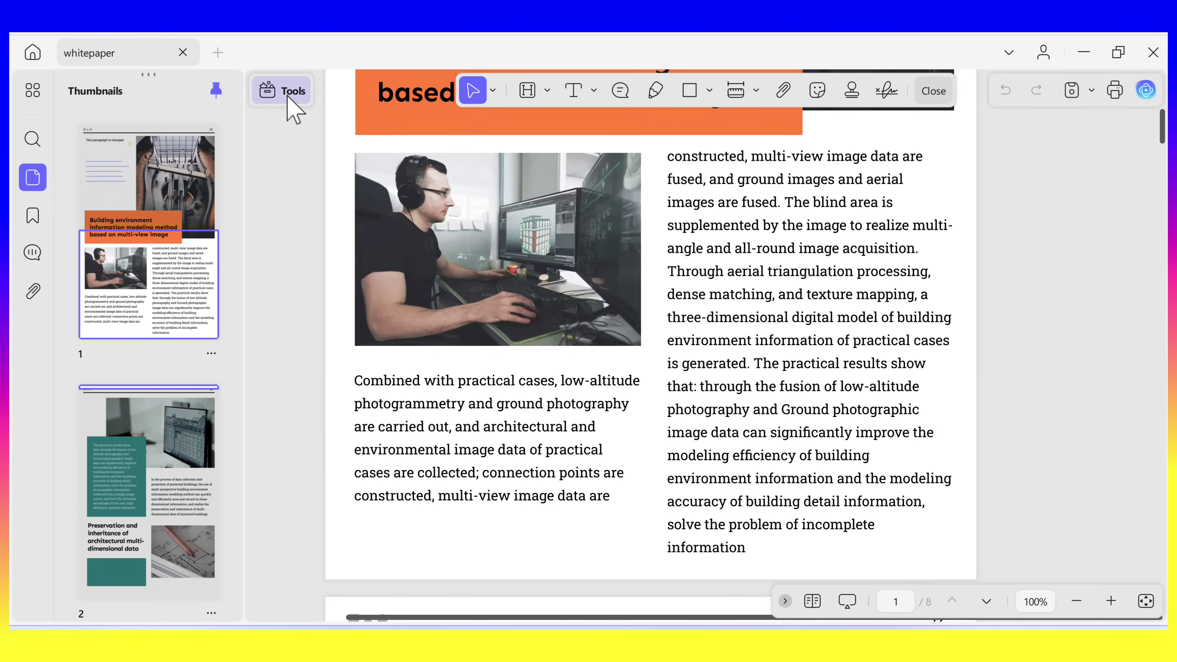
left_click(288, 96)
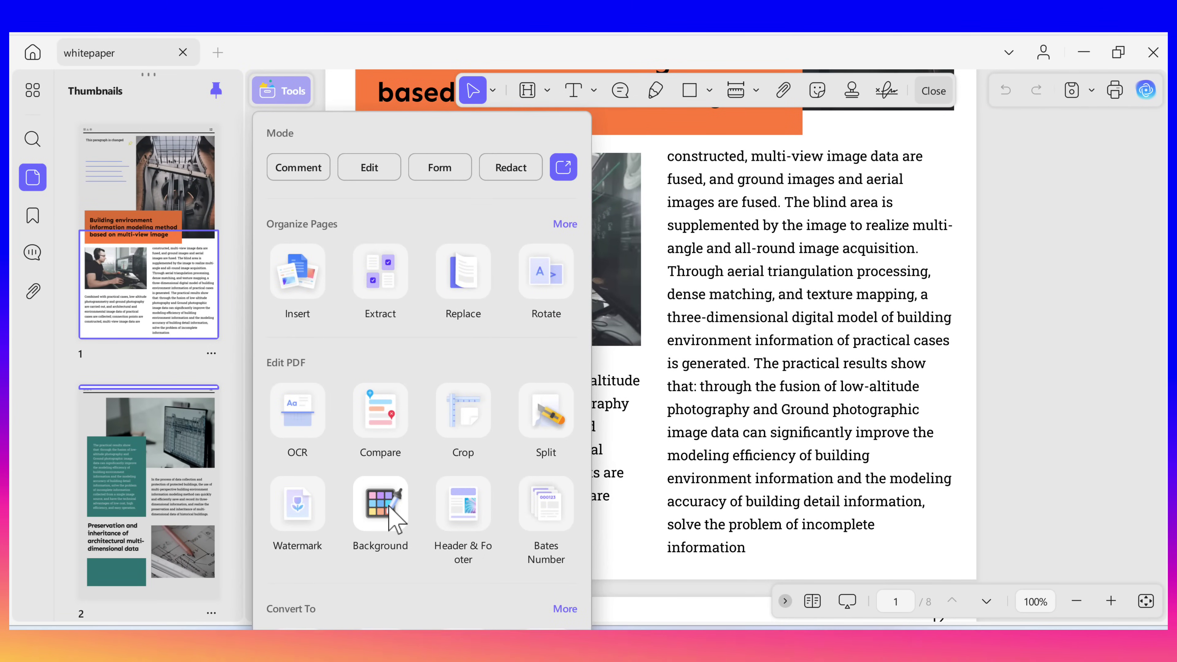
left_click(390, 508)
left_click(646, 95)
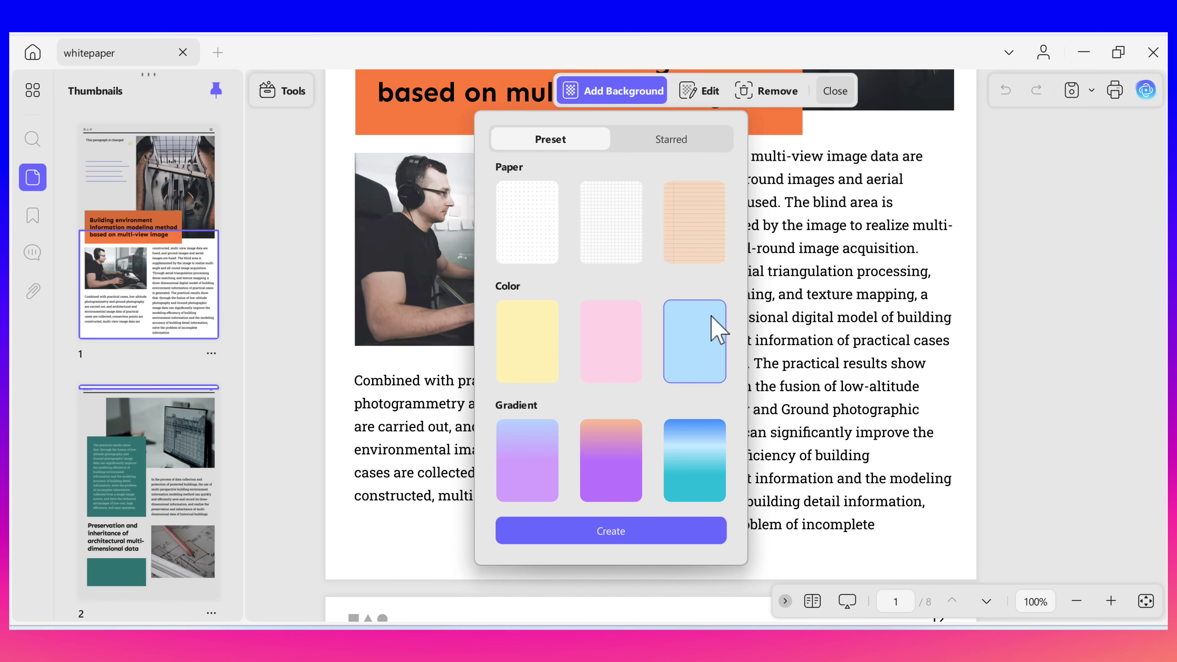
left_click(628, 529)
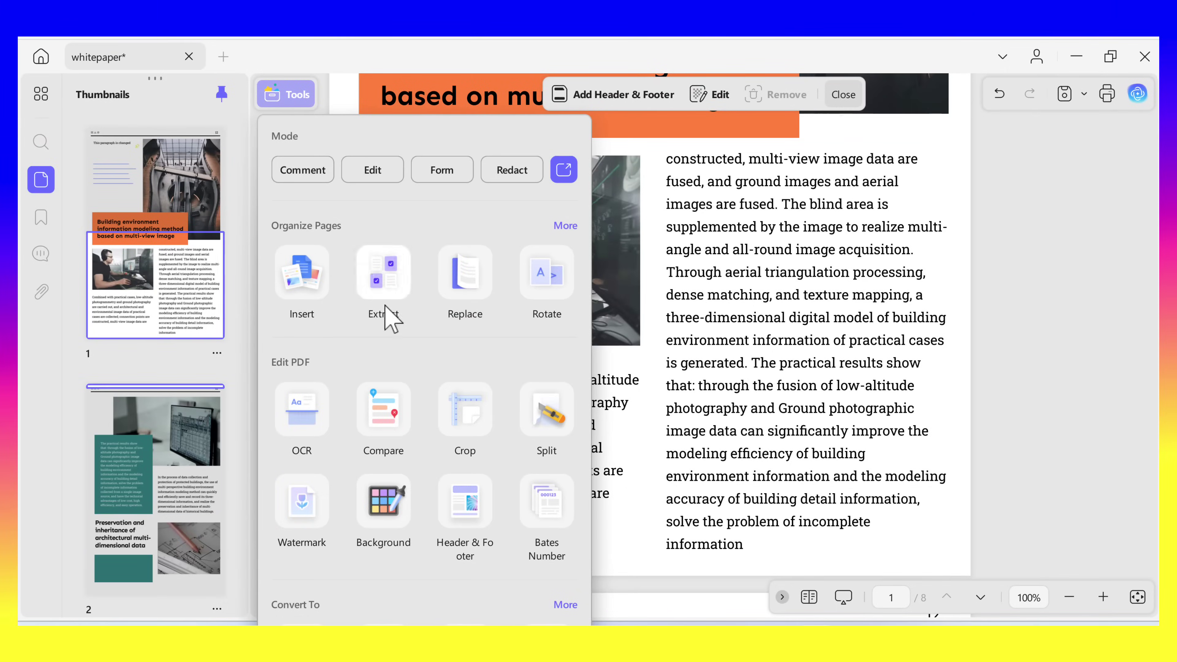
left_click(672, 98)
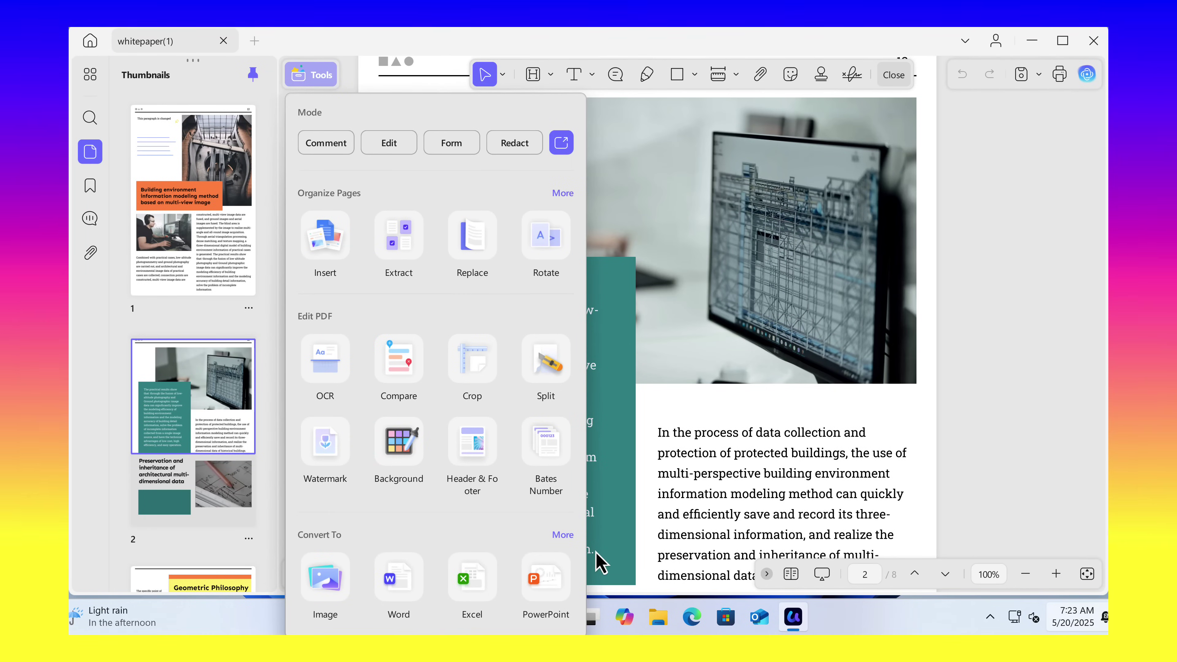
Convert whitepaper pages 1–8 to Word (.docx) with Retain Word Flowing Style.
left_click(569, 537)
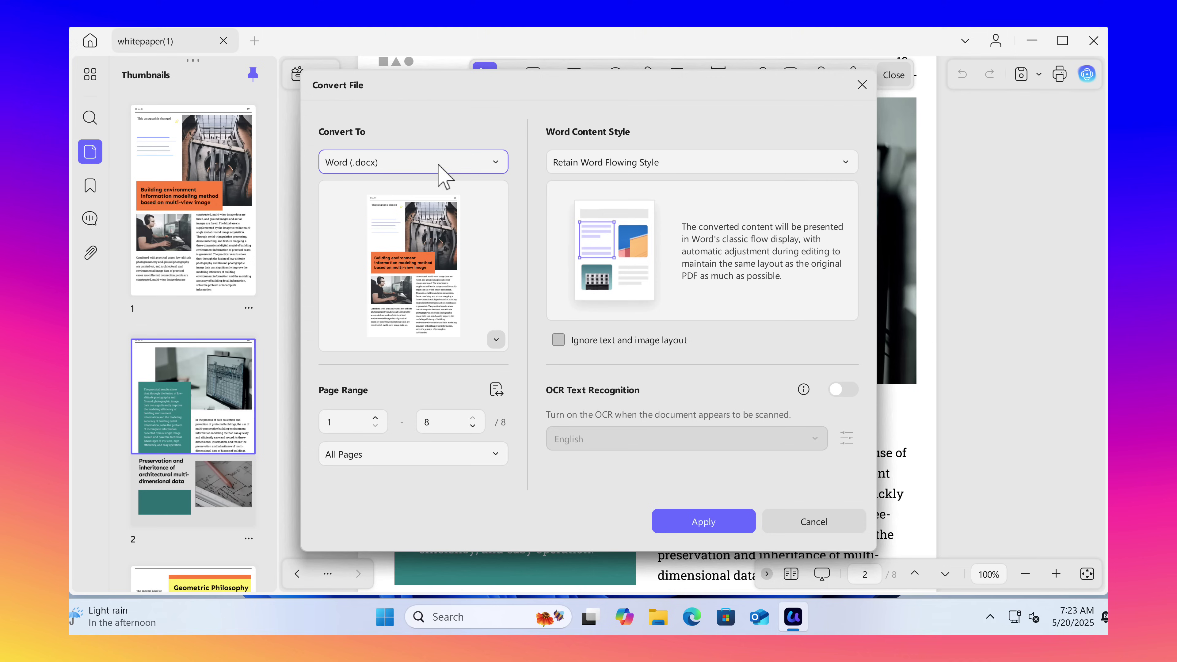
left_click(495, 163)
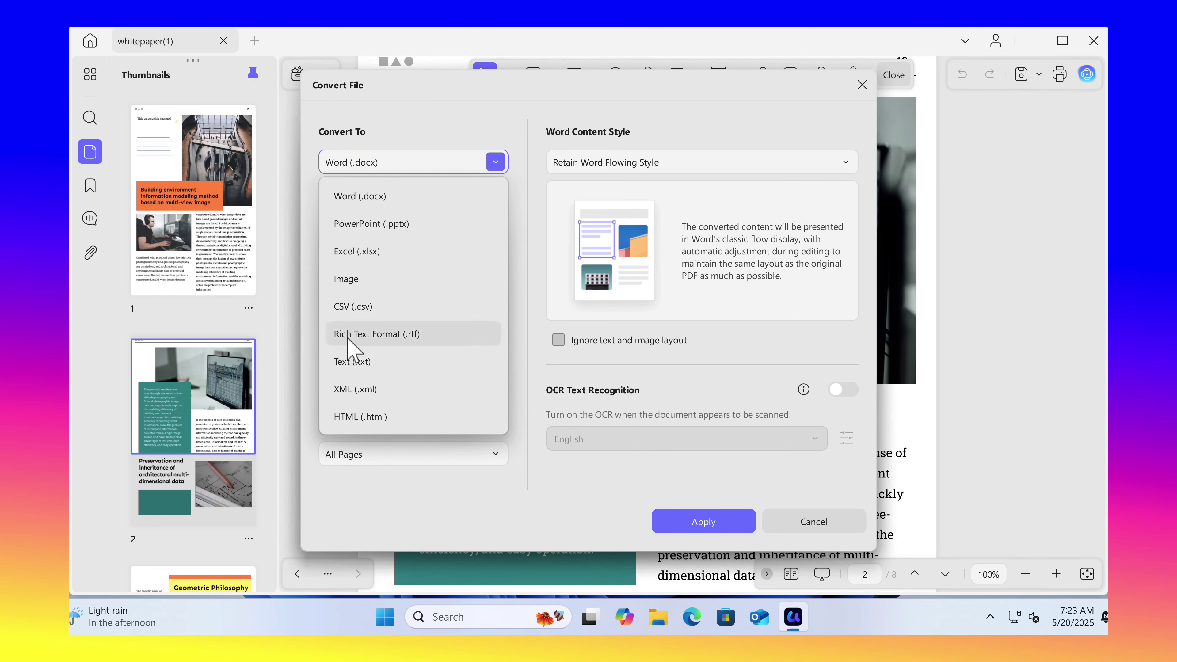
left_click(448, 202)
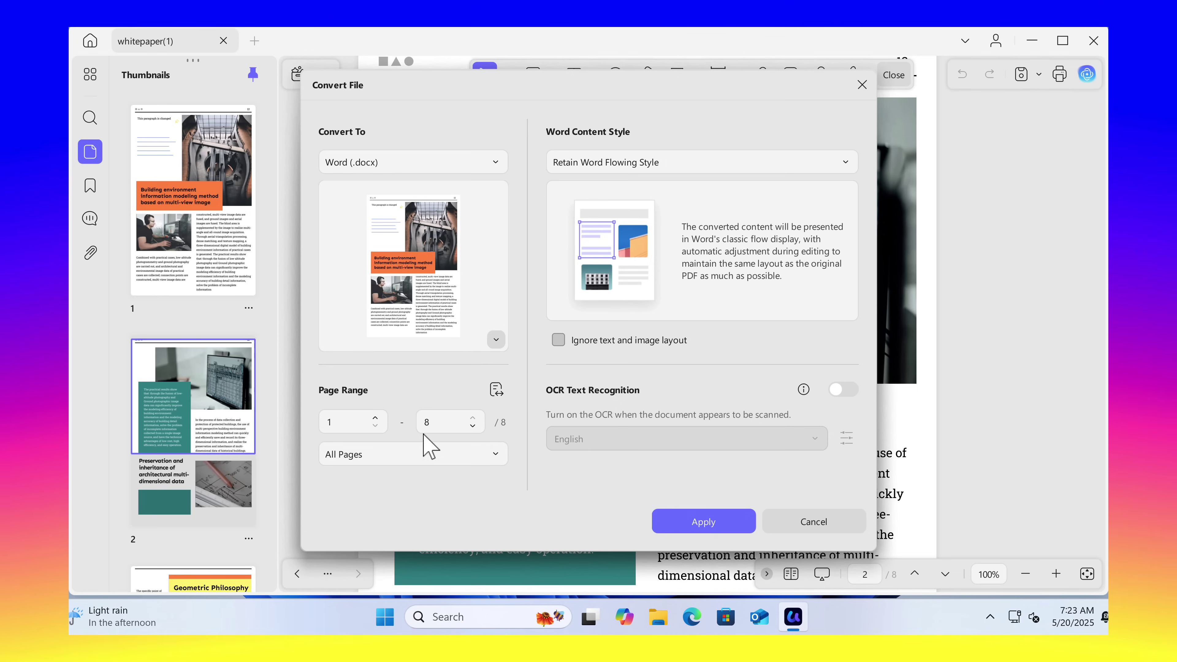
left_click(653, 163)
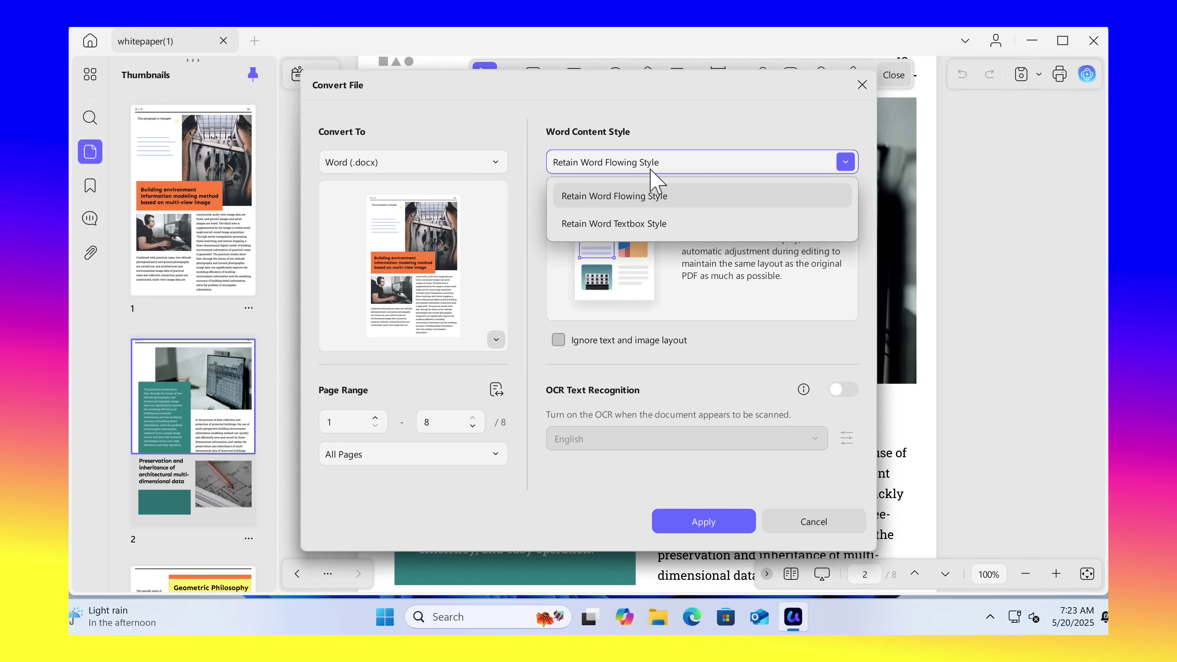
left_click(657, 191)
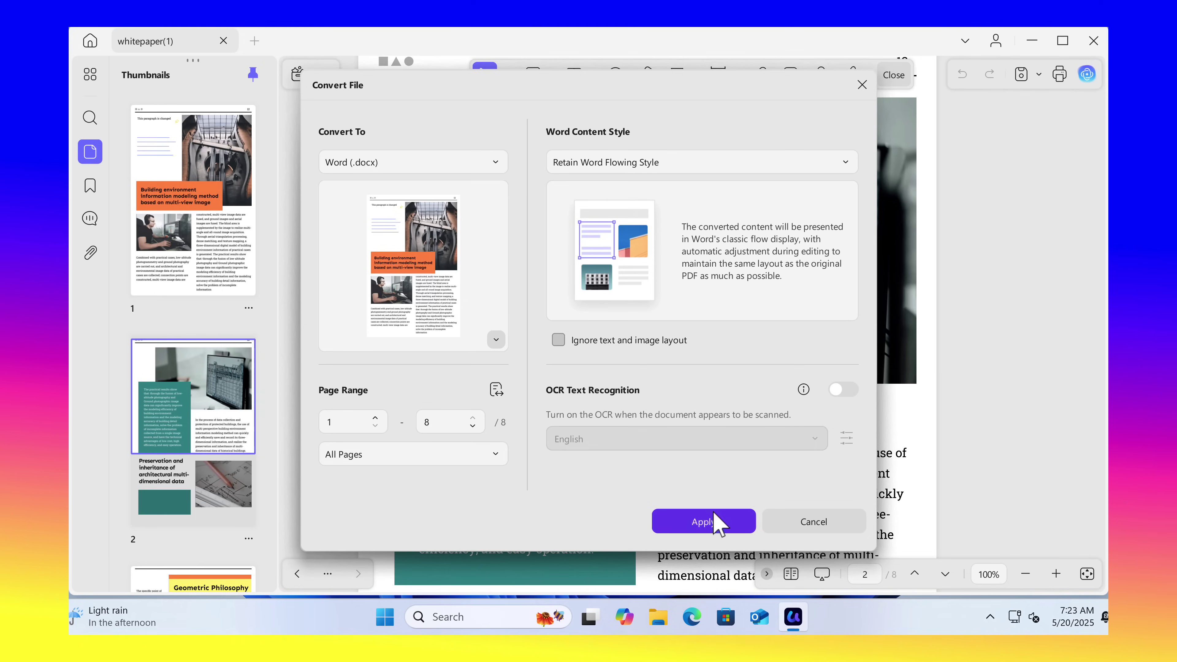
left_click(703, 522)
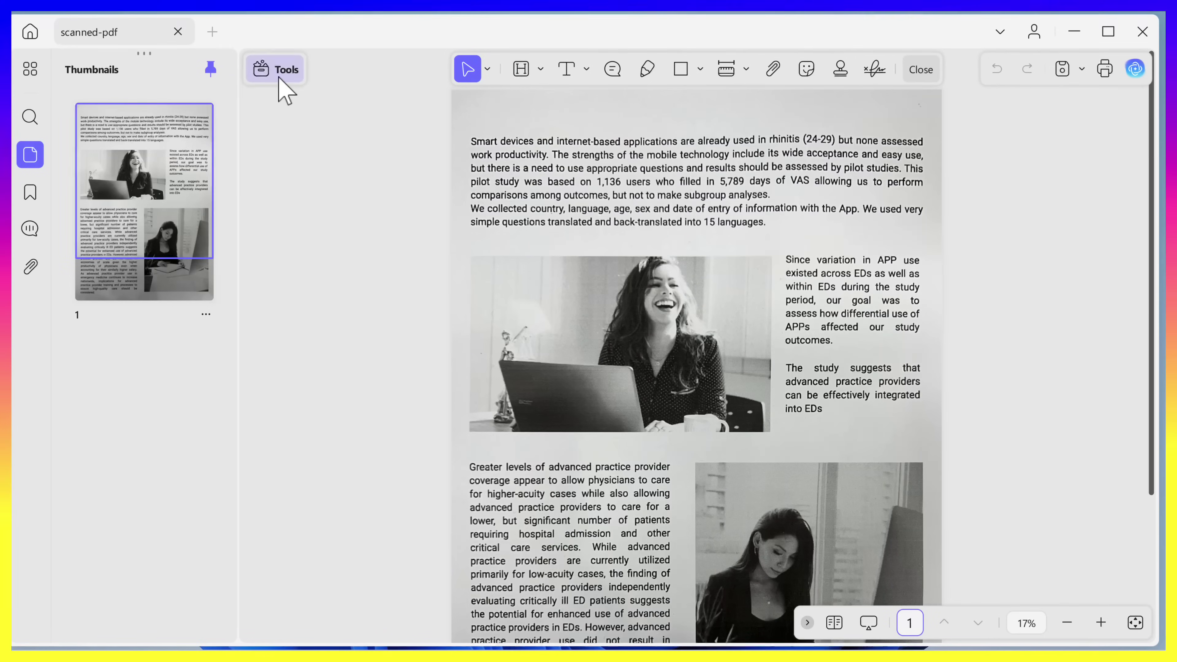
Run English dual-layer OCR on the scanned page, then select the first line's text in Edit mode.
left_click(277, 74)
left_click(302, 389)
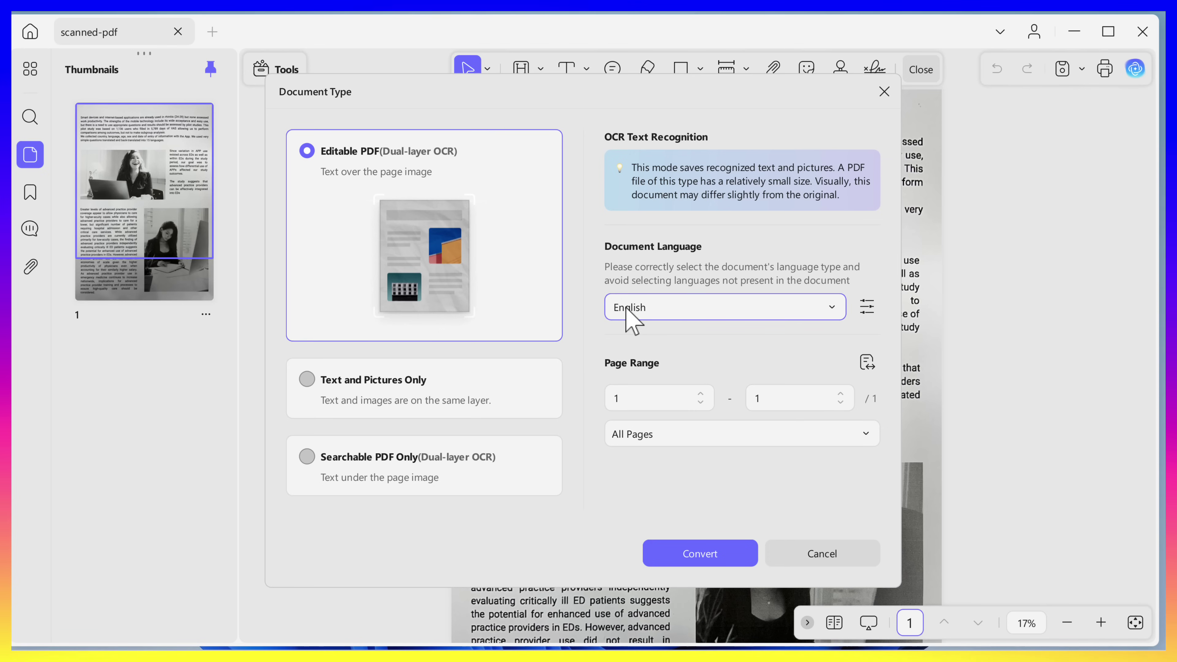
left_click(710, 554)
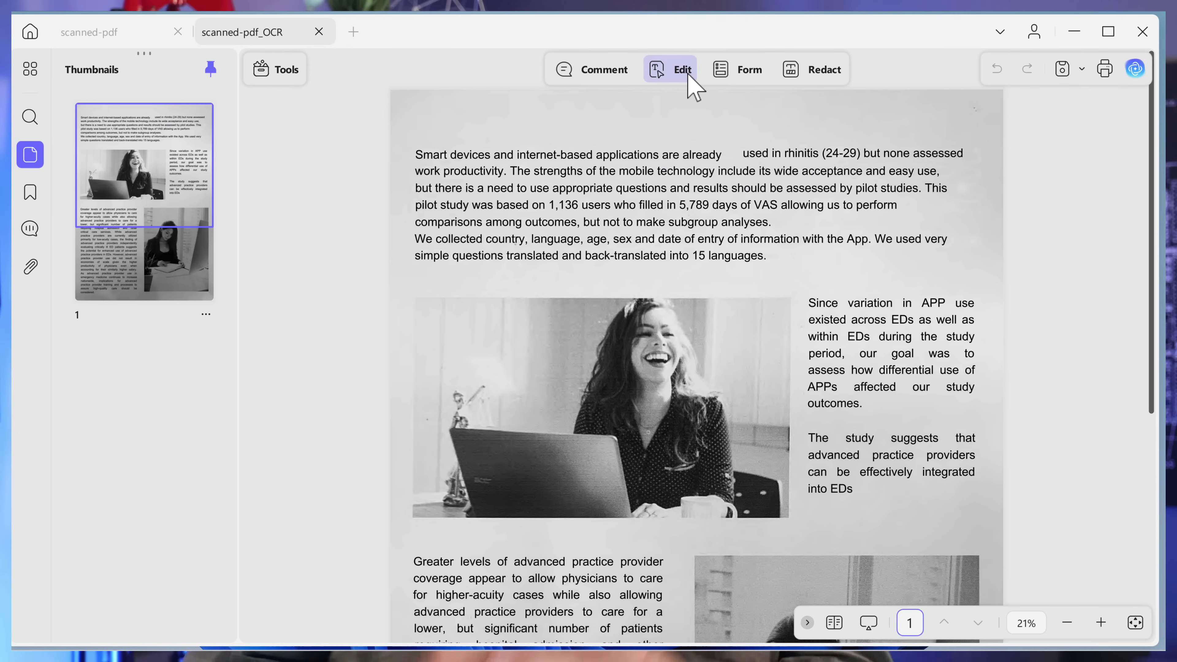
left_click(683, 72)
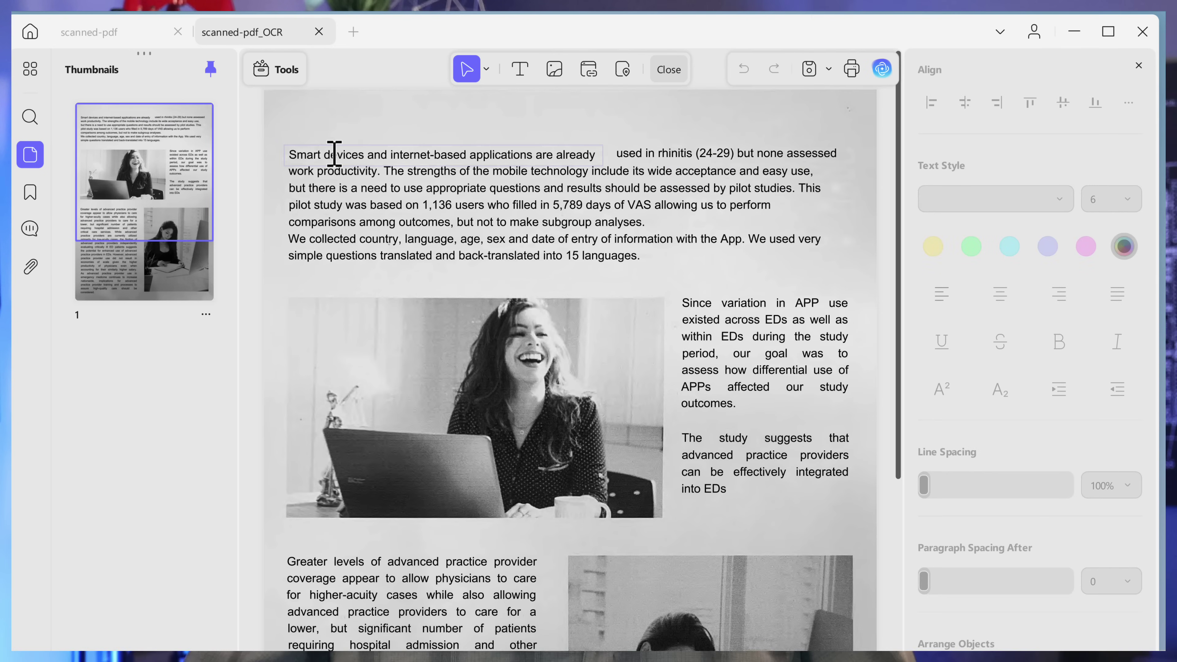
left_click_drag(305, 157, 667, 155)
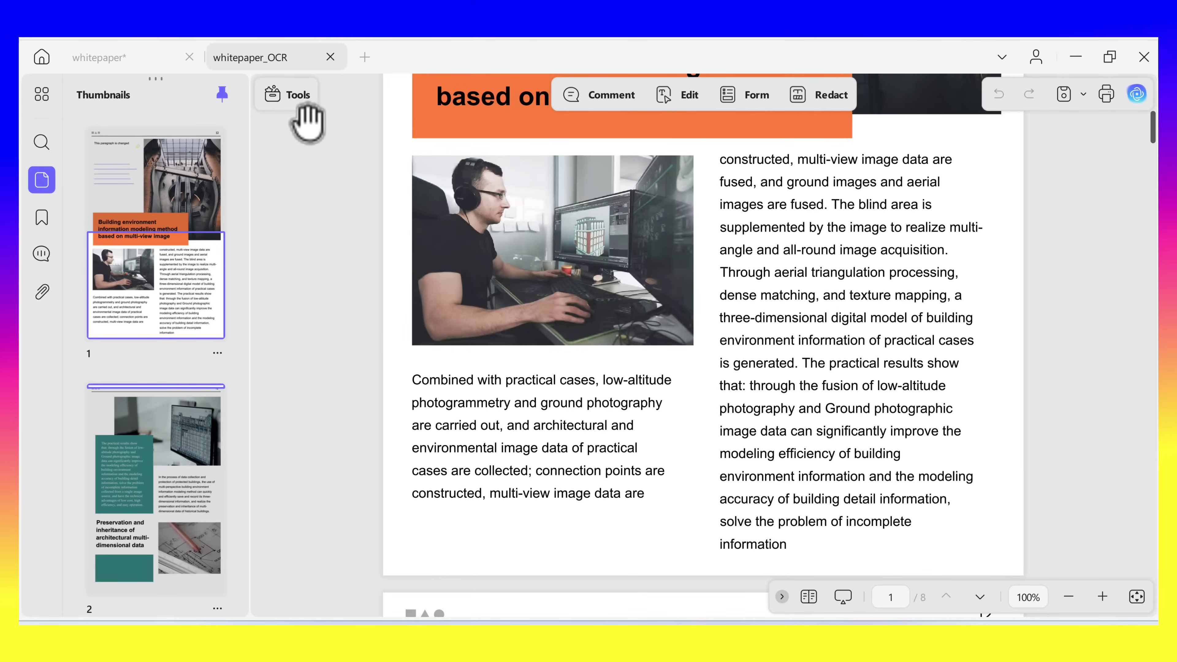
Highlight the passage from 'images are fused. The' to 'texture mapping, a' in pink.
left_click(296, 97)
left_click(308, 171)
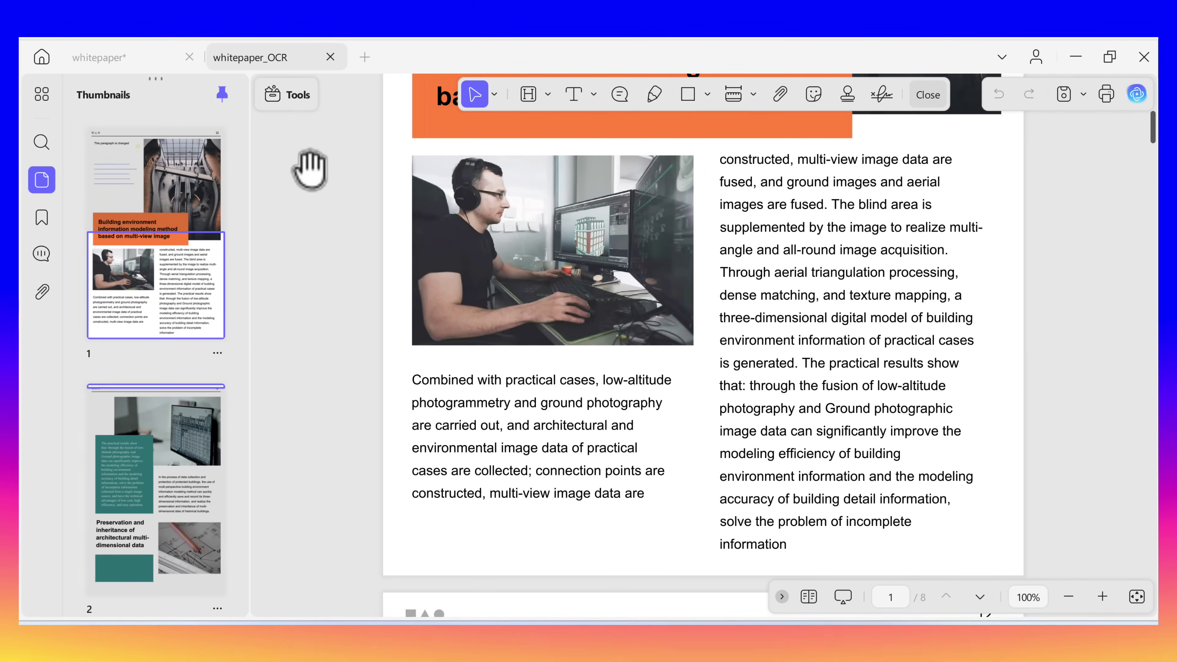
left_click(548, 94)
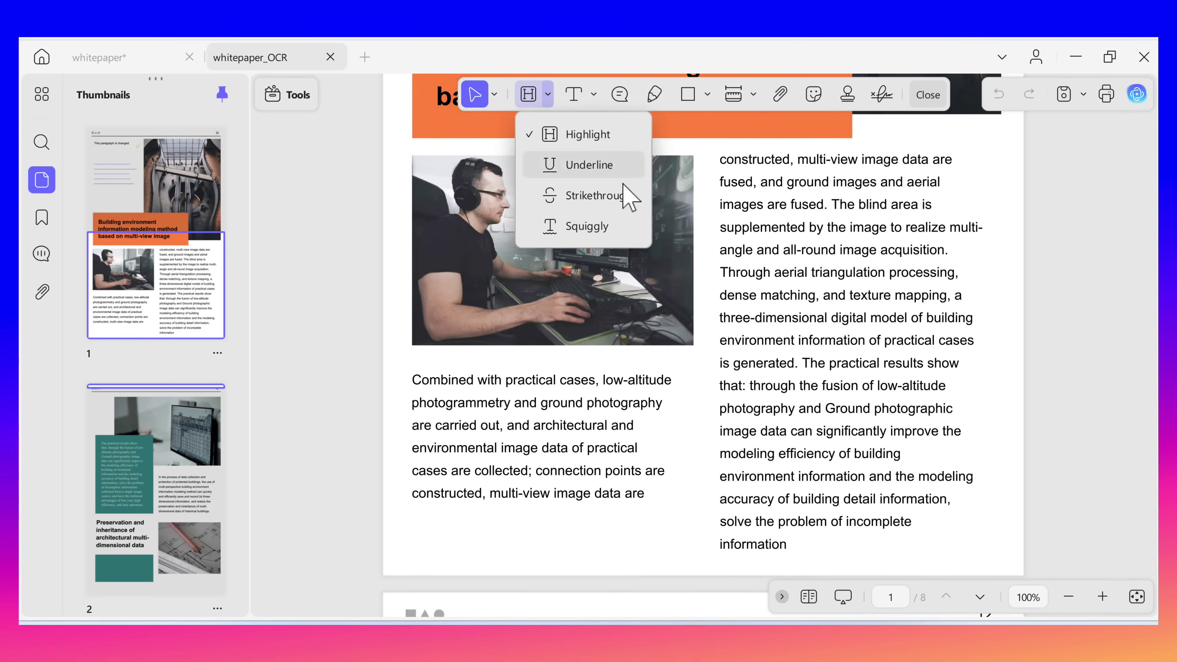
left_click(567, 141)
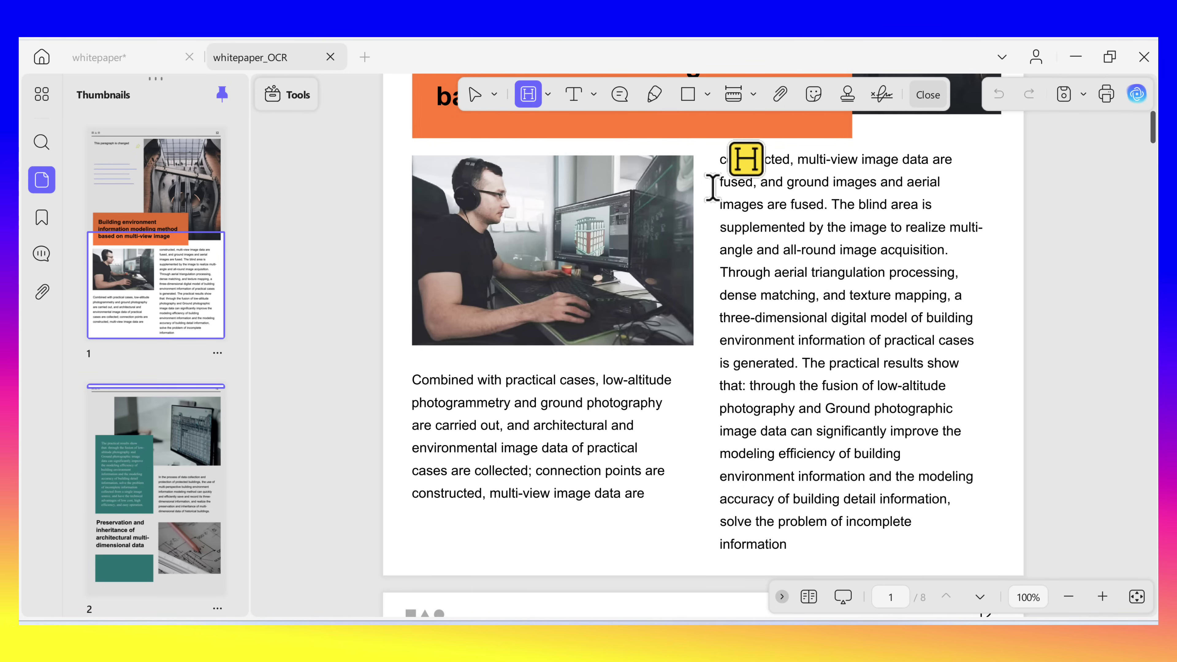
left_click_drag(900, 212, 989, 292)
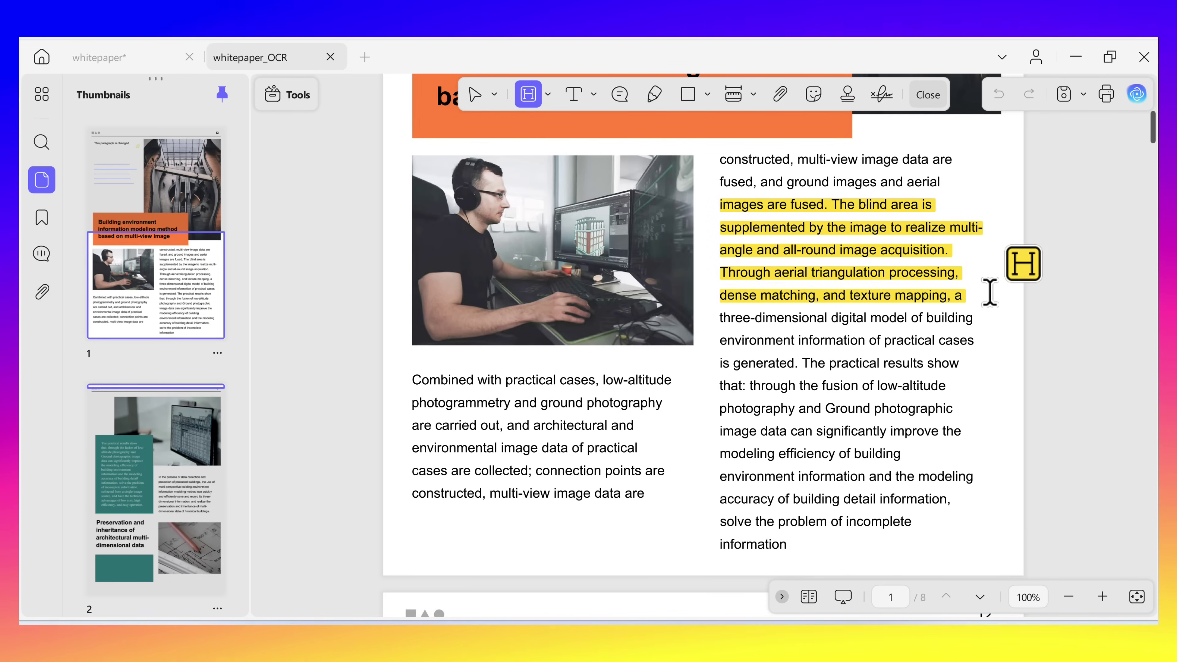
left_click(759, 226)
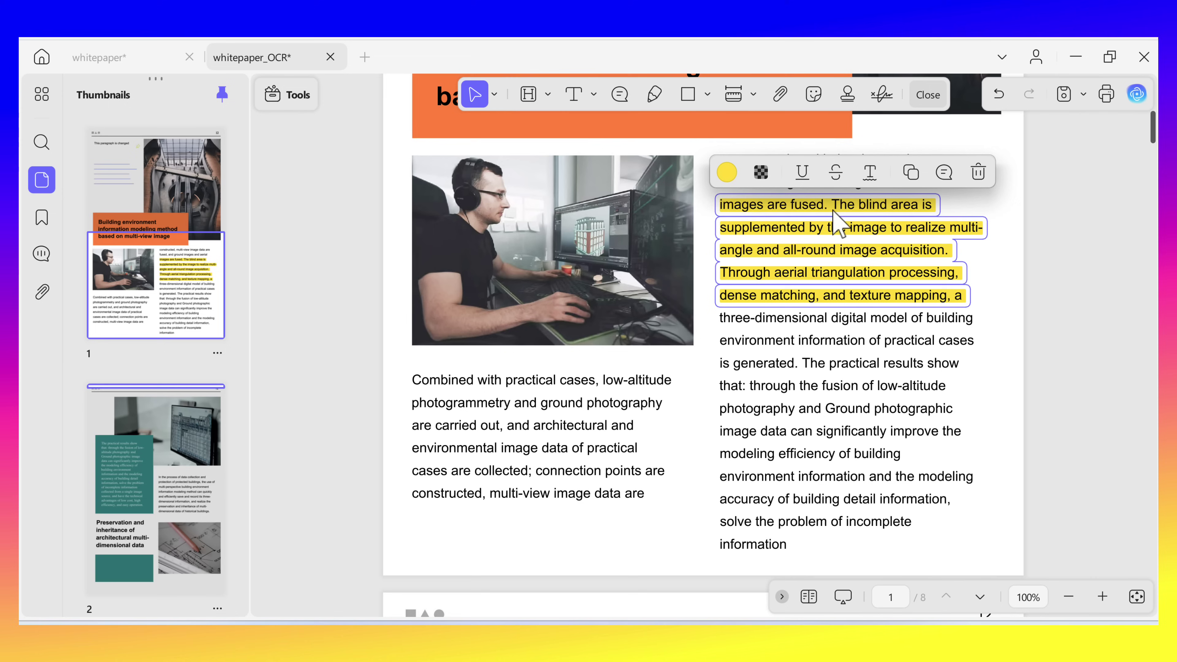
left_click(733, 174)
left_click(646, 250)
Place a blue sticky note after 'environmental image data of practical'.
left_click(621, 96)
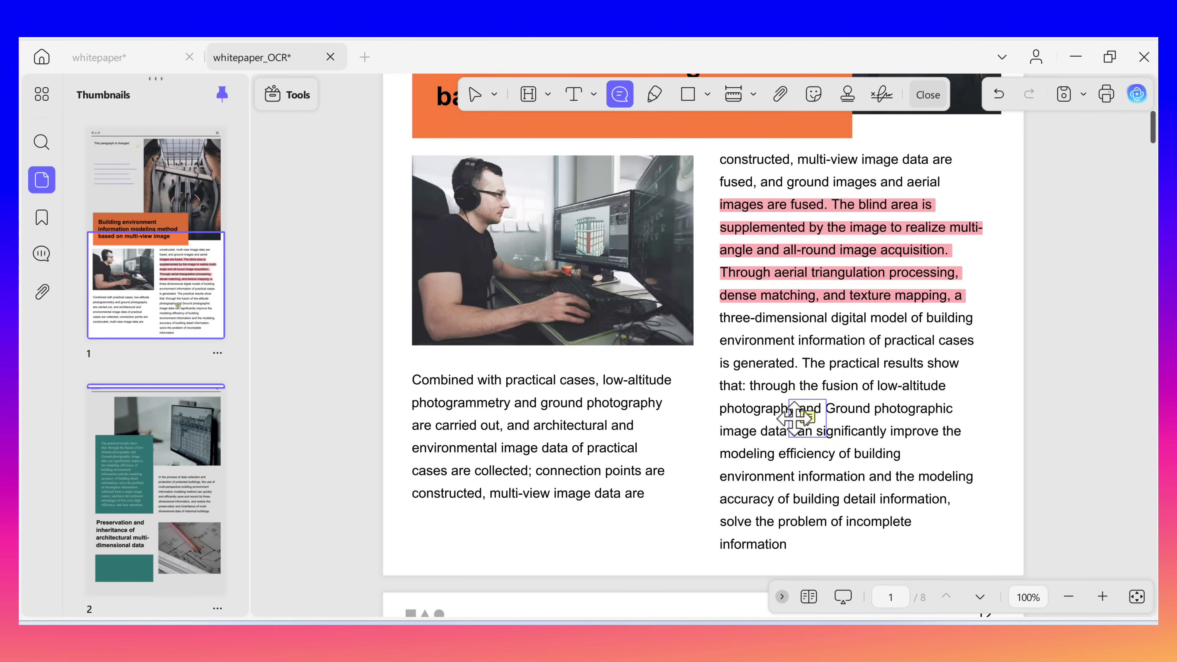
left_click(659, 448)
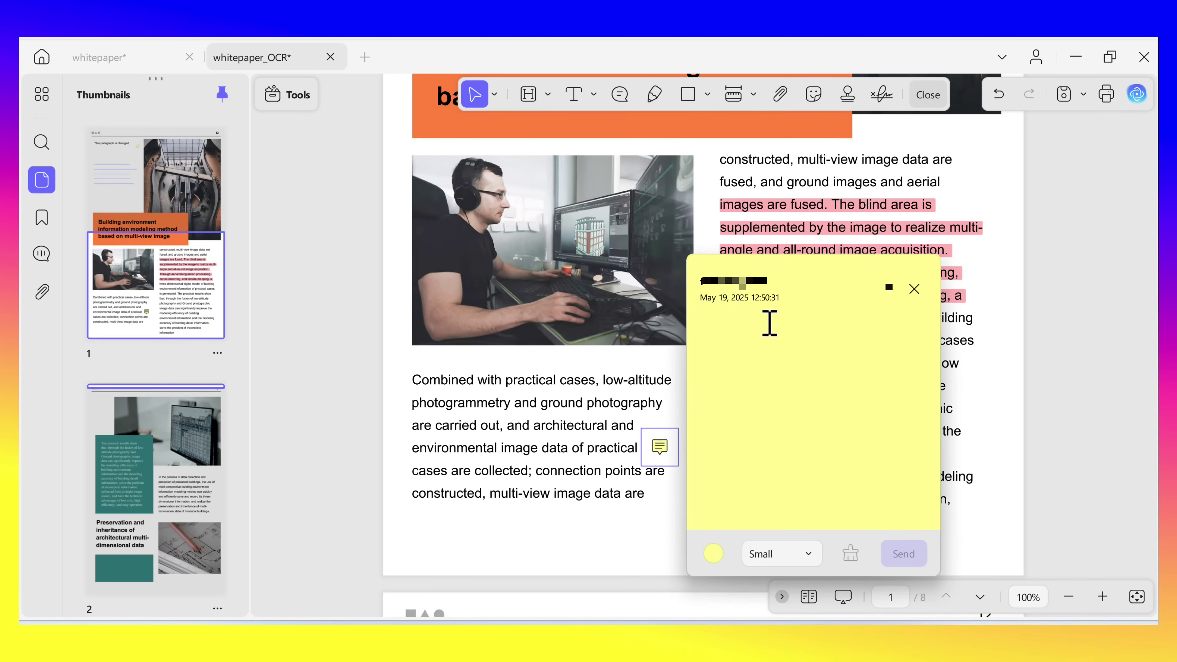
left_click(713, 553)
left_click(713, 463)
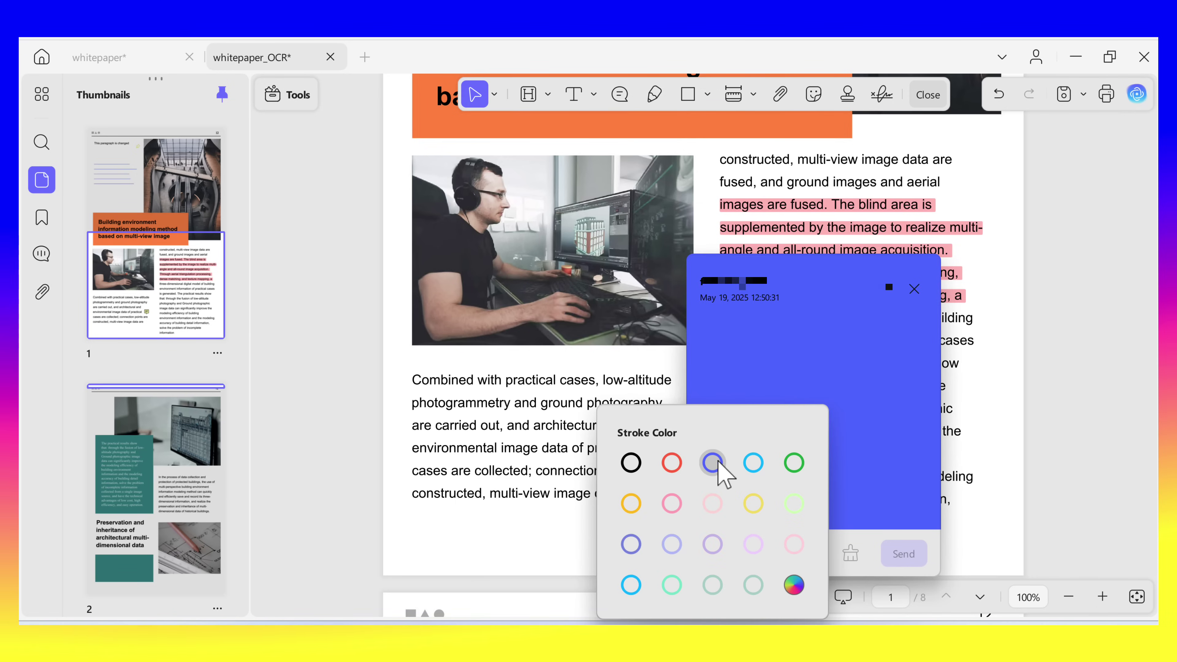
left_click(860, 435)
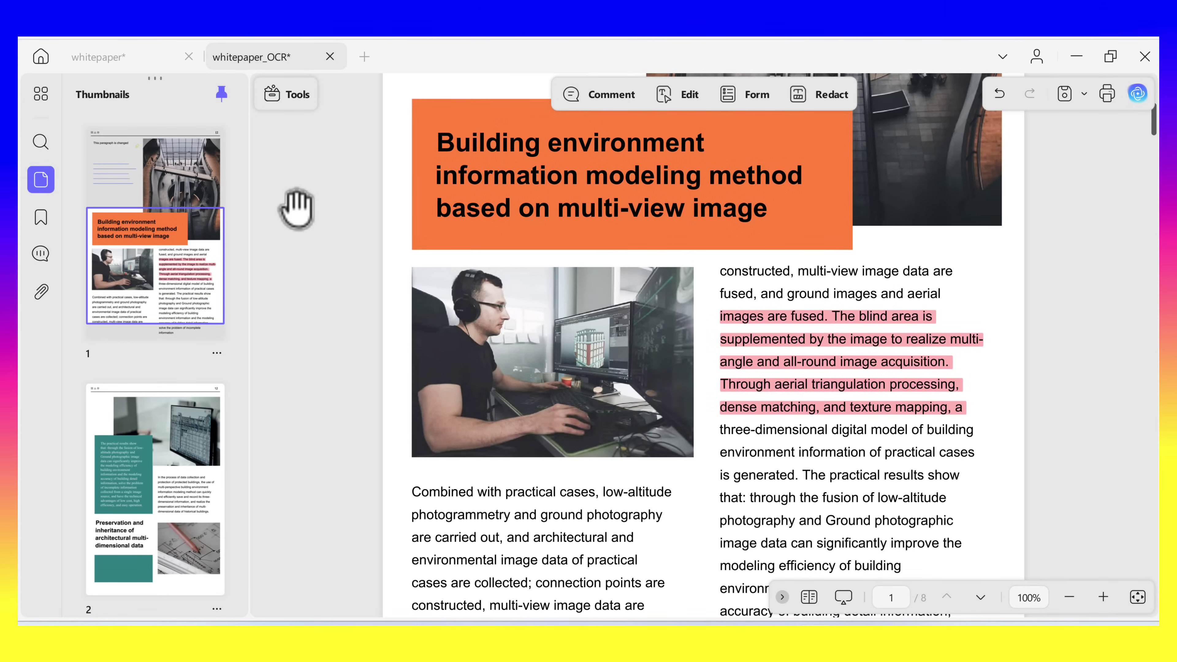
Move the spectrum-image page to position 4 and the PRISM DECOMPOSITION page to the end.
left_click(41, 93)
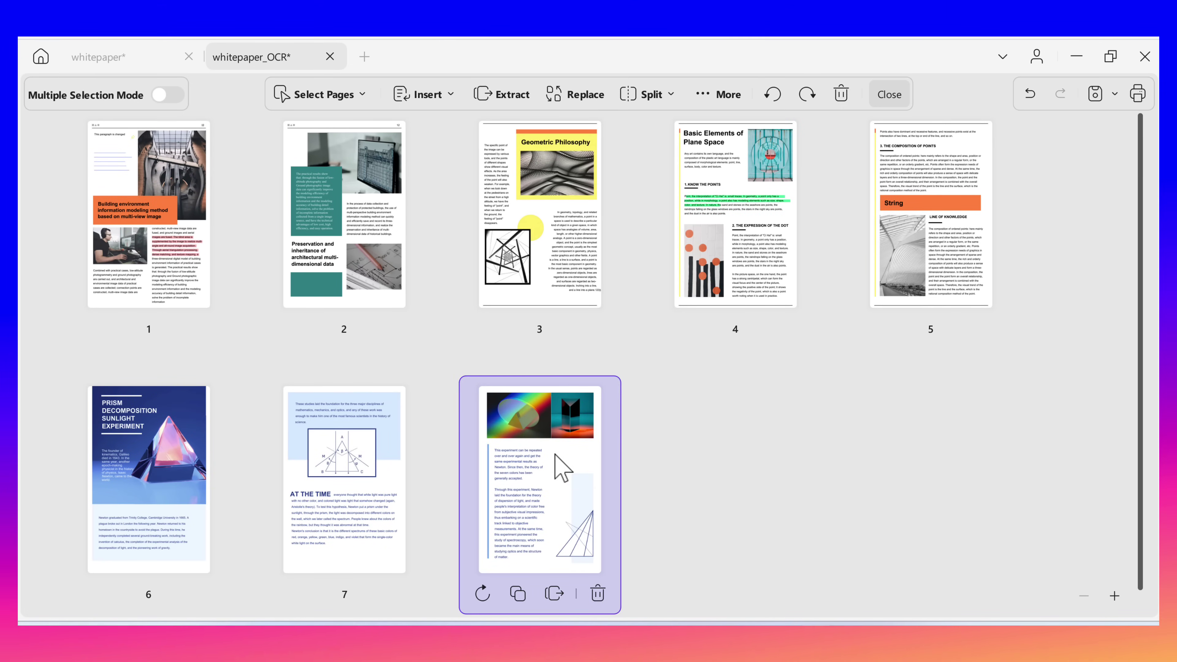
left_click_drag(562, 468, 644, 231)
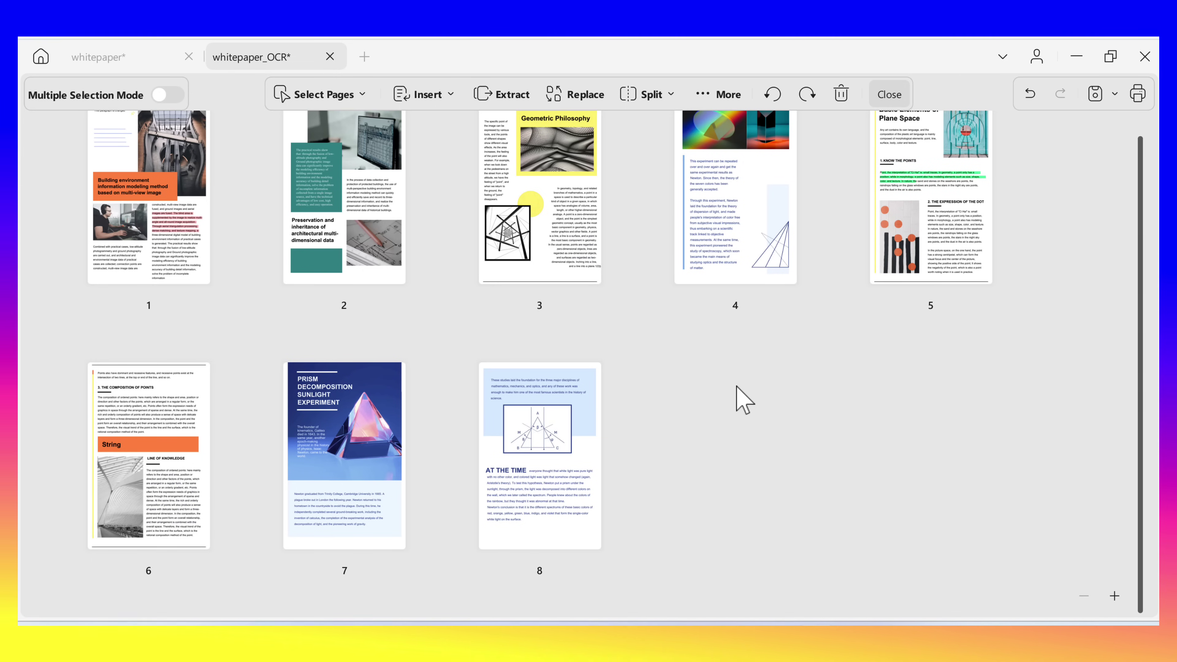
left_click_drag(385, 417, 678, 434)
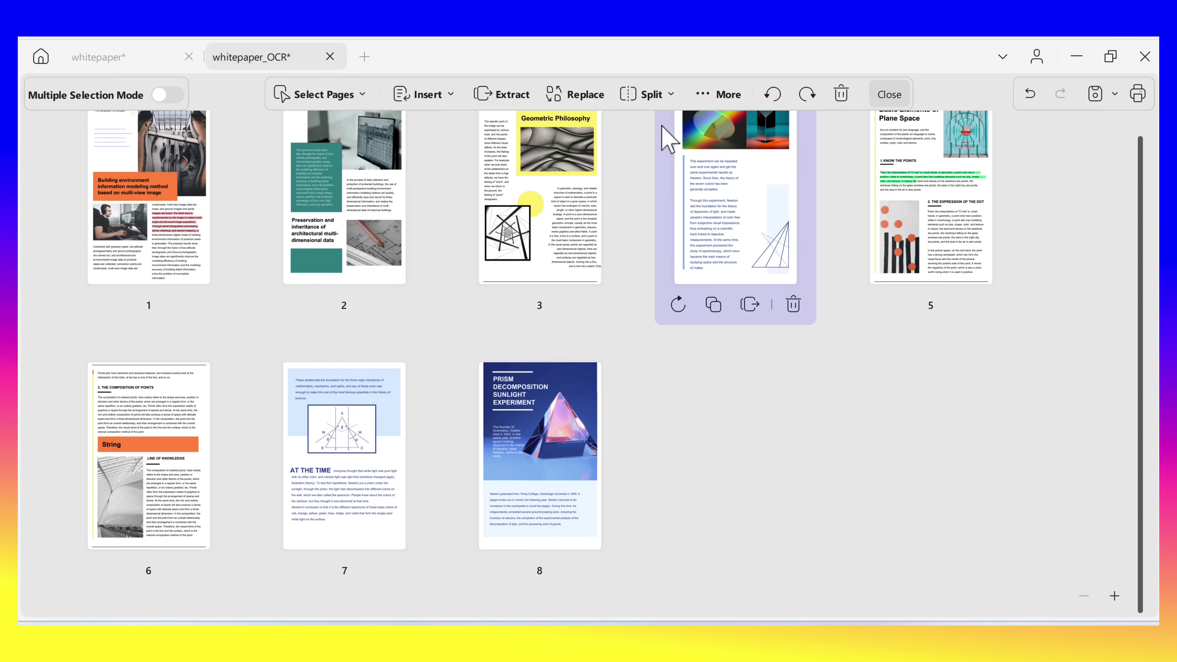
mouse_move(719, 157)
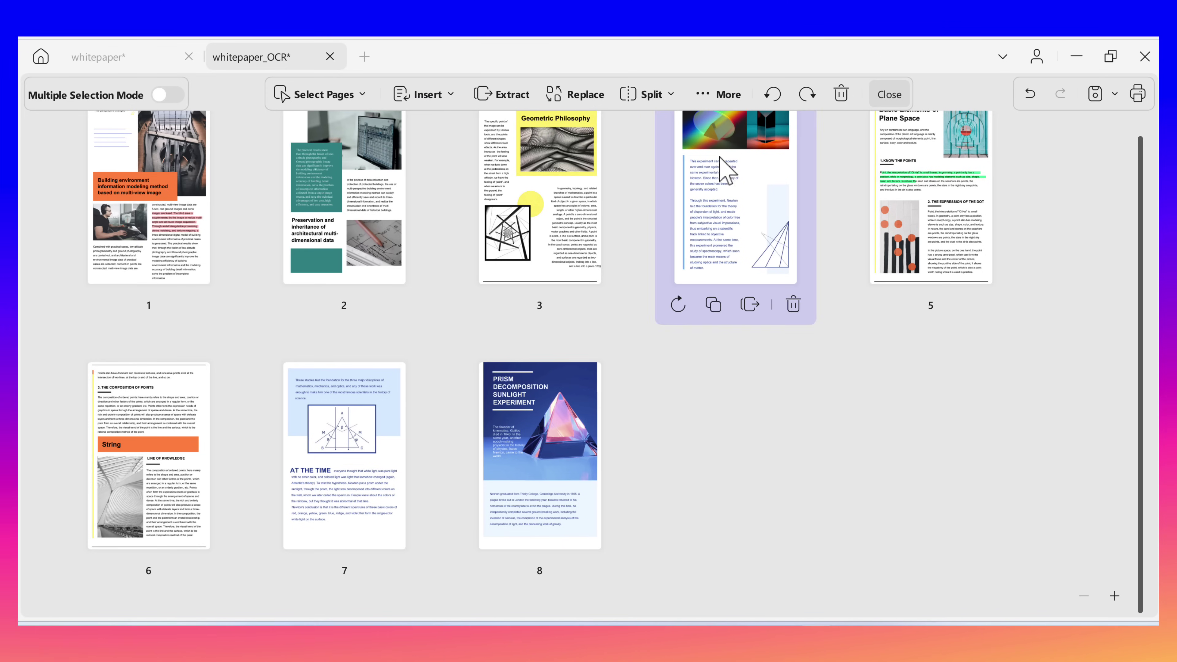
left_click(886, 97)
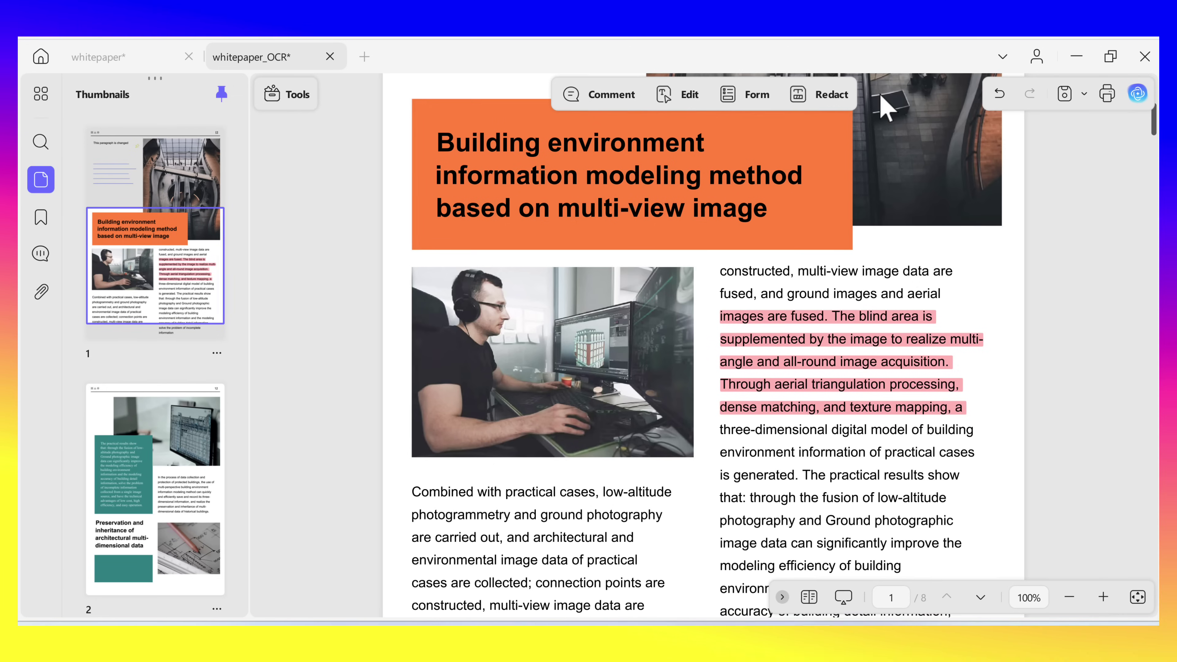
Preview the Split tool without applying it, then open the Crop tool.
left_click(297, 106)
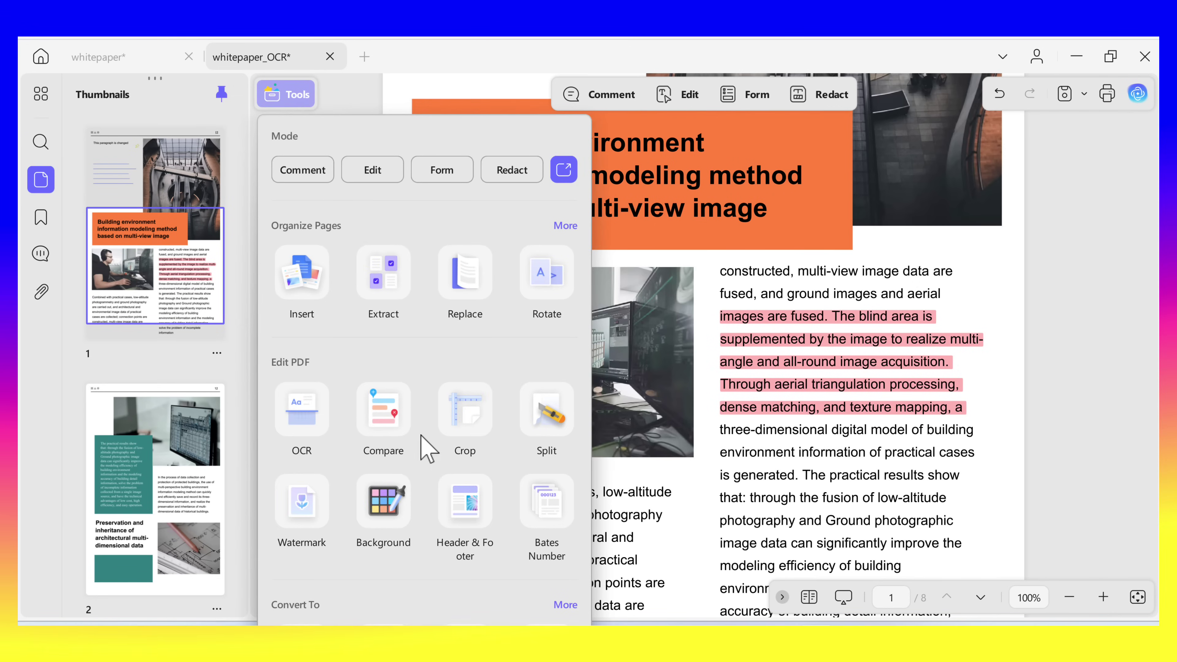
left_click(552, 414)
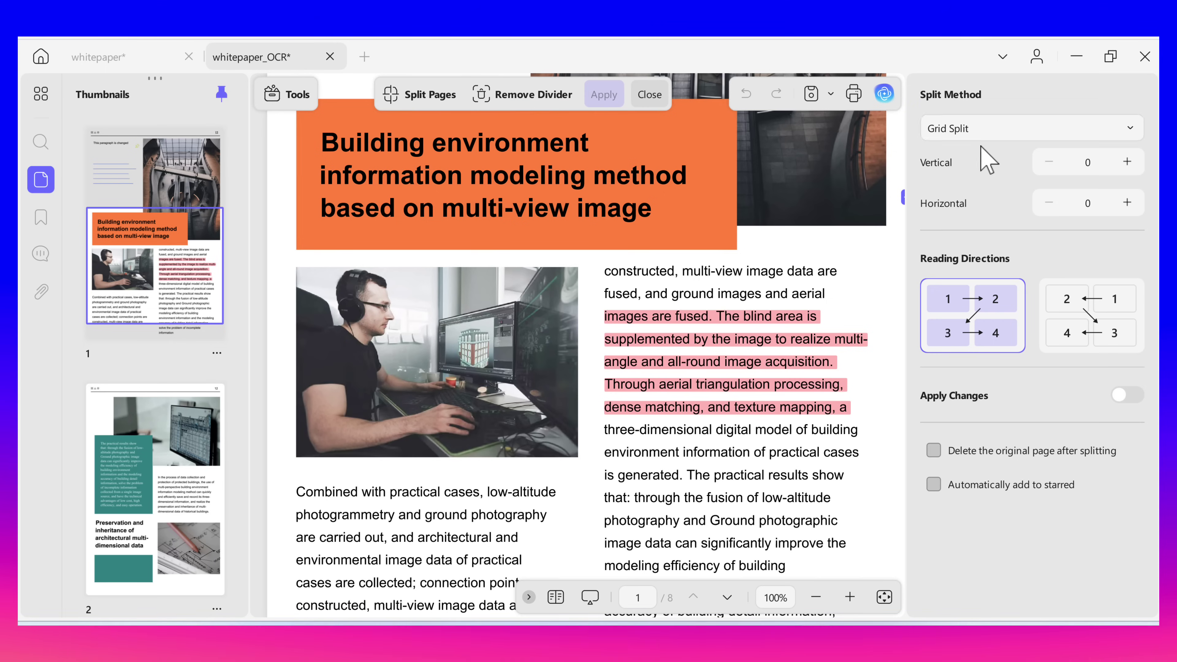
key("Escape")
left_click(296, 98)
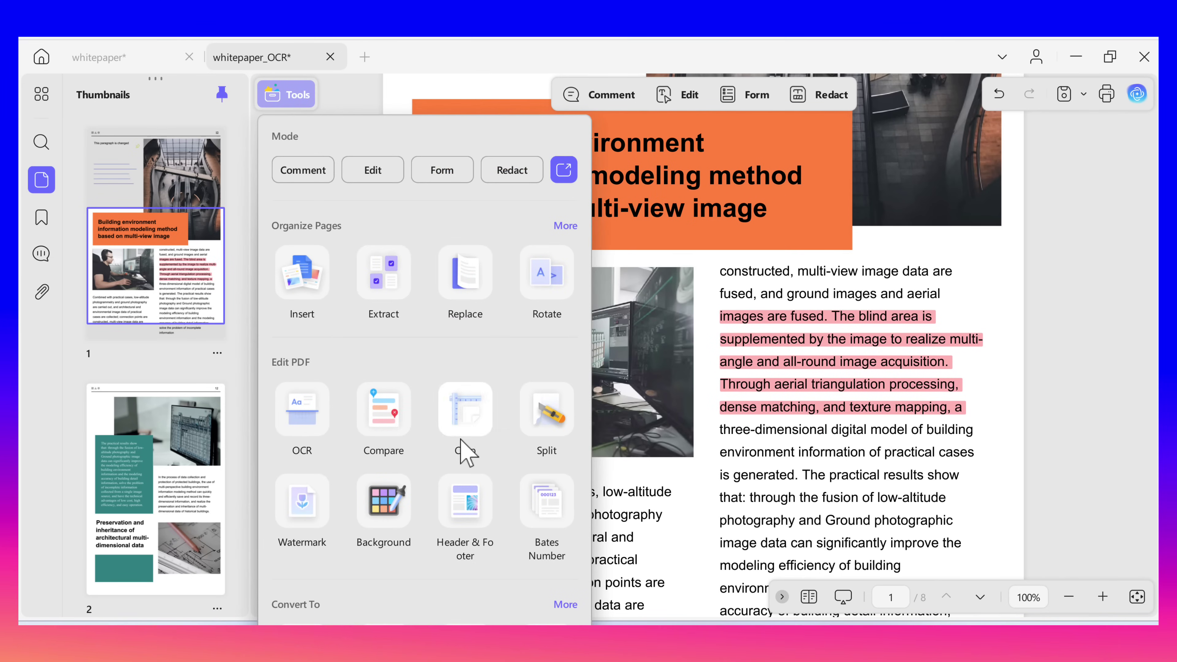
left_click(486, 416)
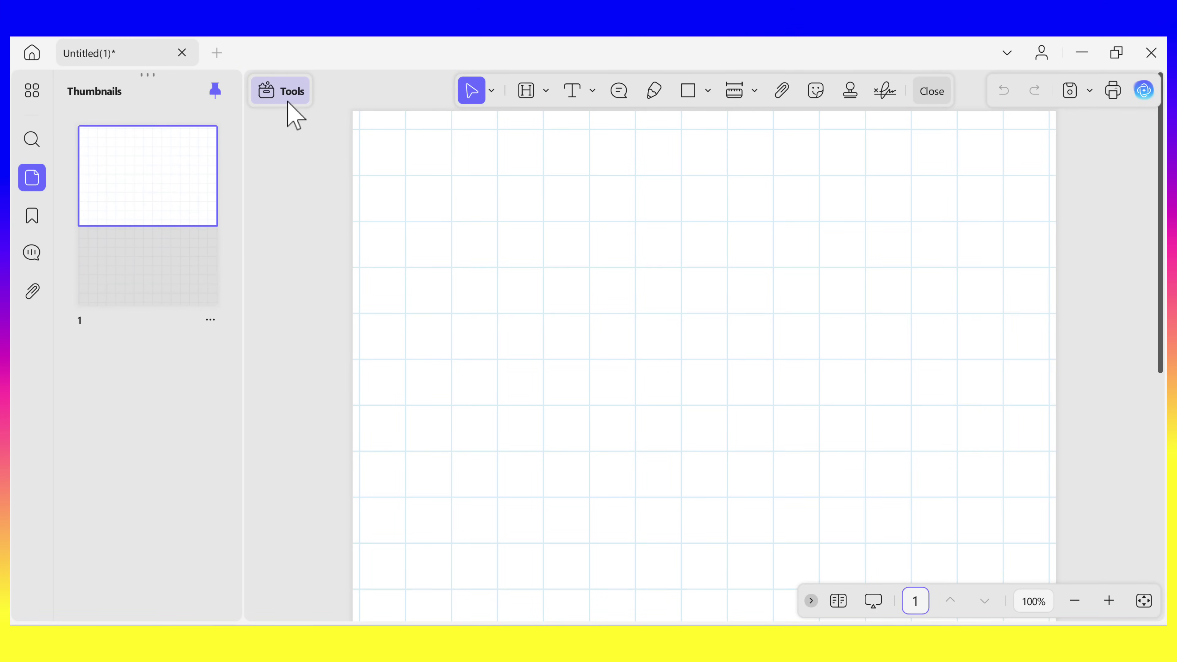
Draw a text field, place a radio button below it, and draw a dropdown field.
left_click(285, 91)
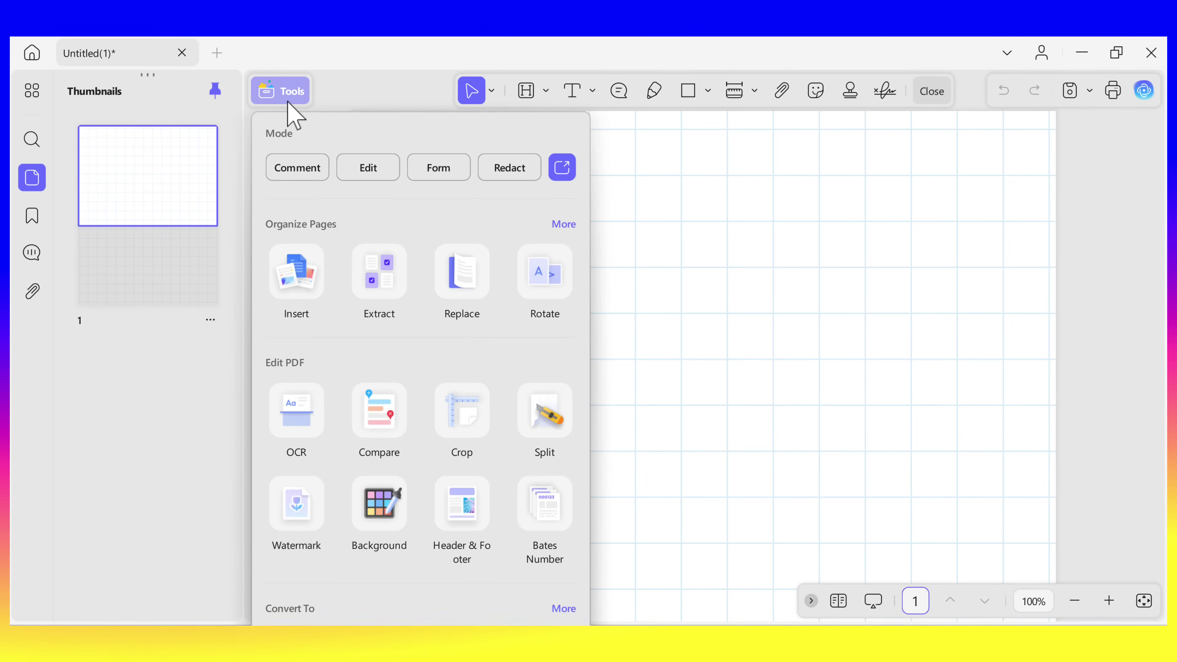
left_click(436, 172)
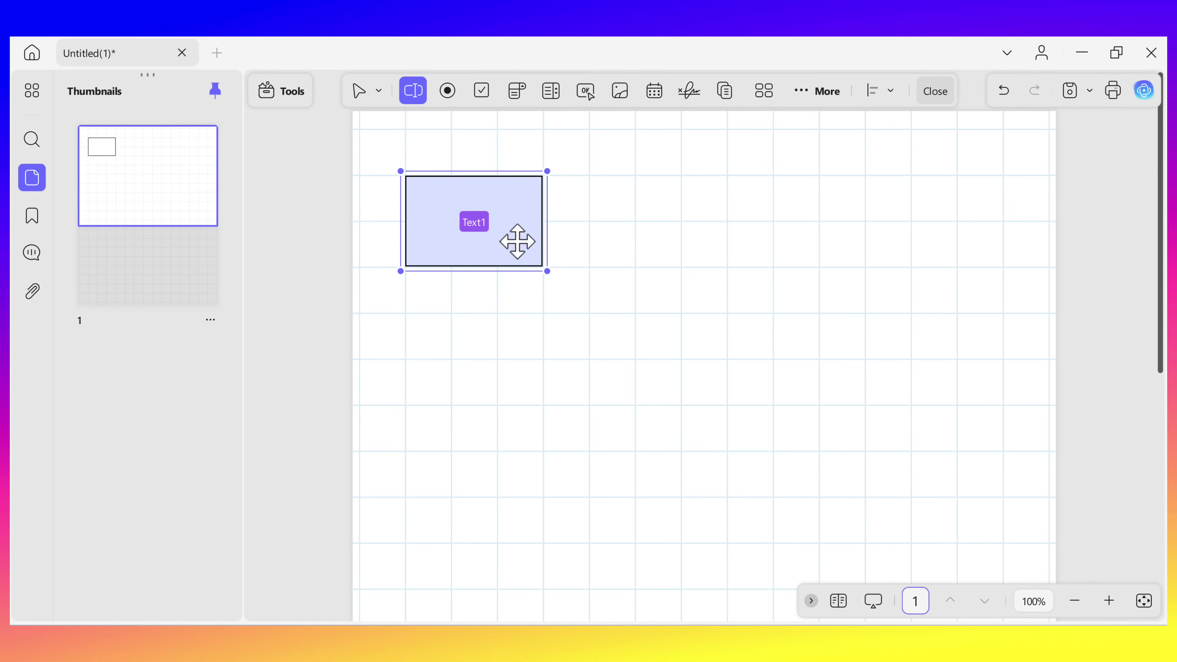
double_click(518, 243)
left_click(433, 90)
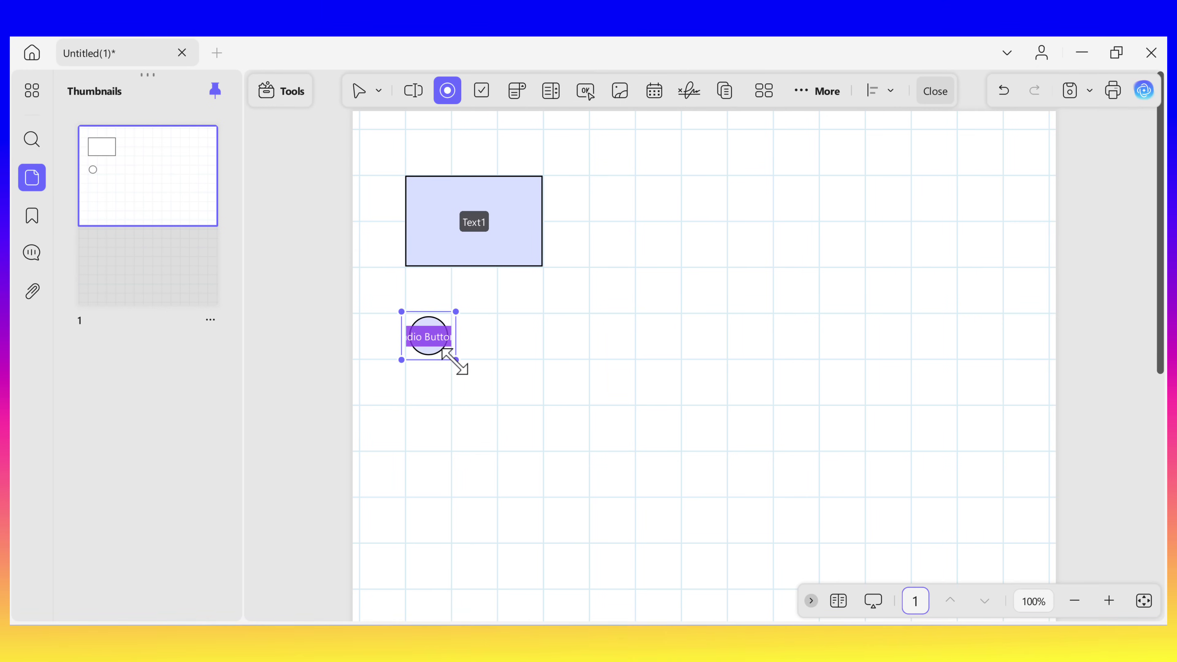
double_click(432, 341)
left_click(501, 89)
left_click_drag(643, 184, 770, 360)
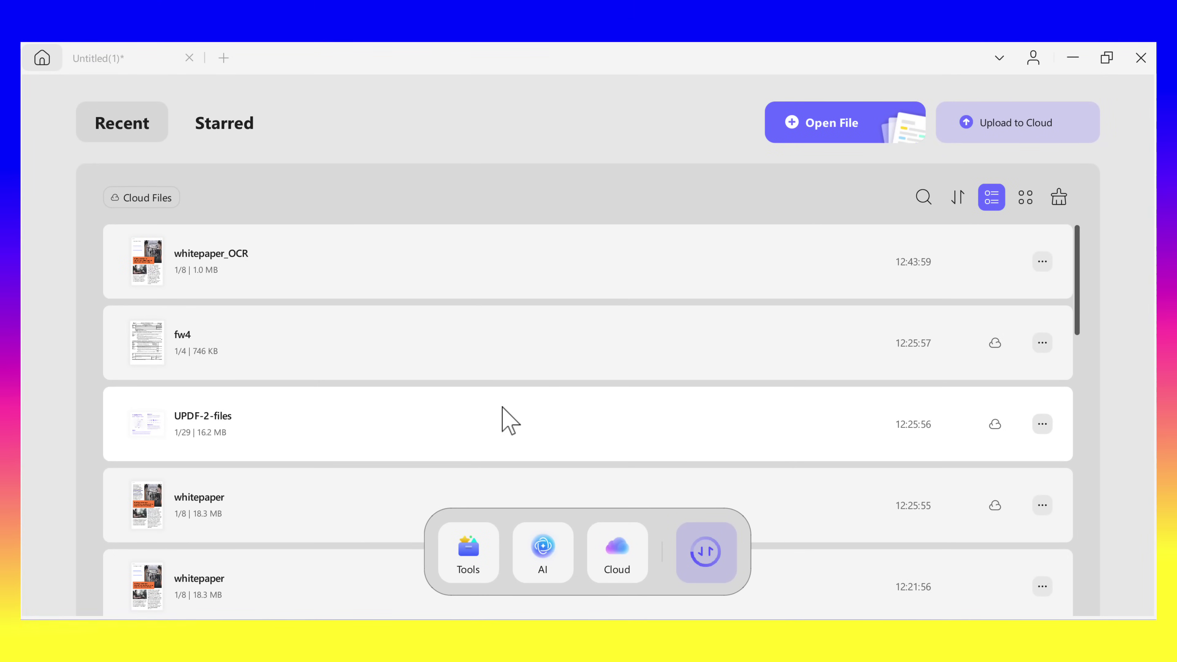
Start a batch Convert process from the home screen's tools collection.
left_click(477, 559)
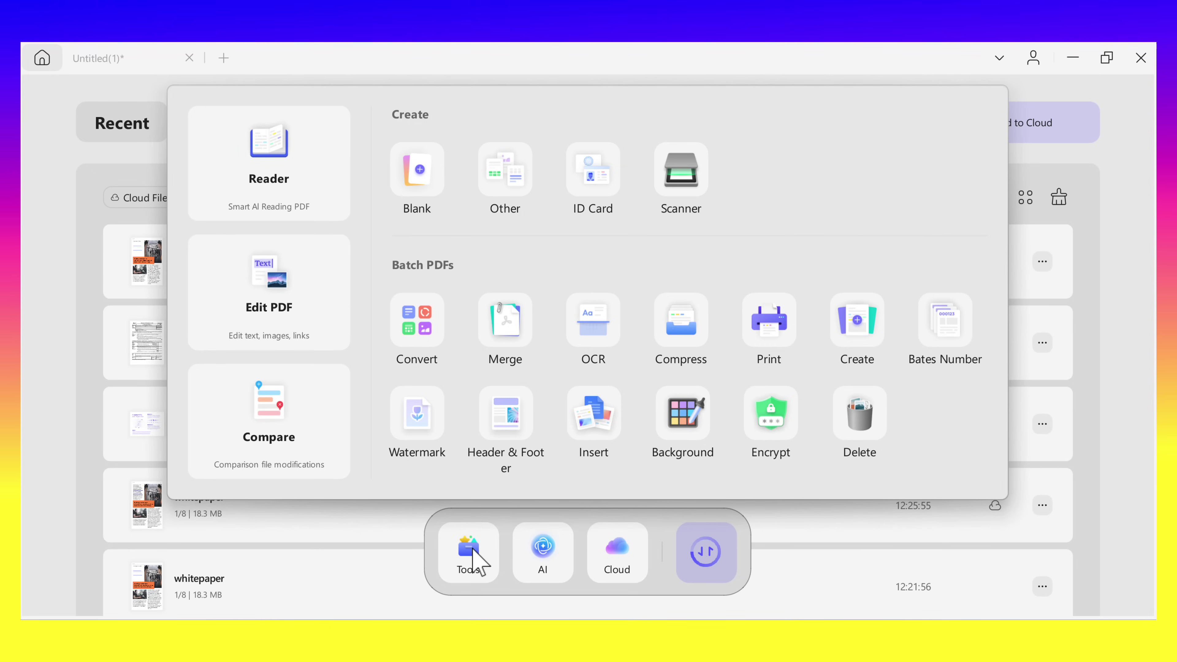
left_click(416, 331)
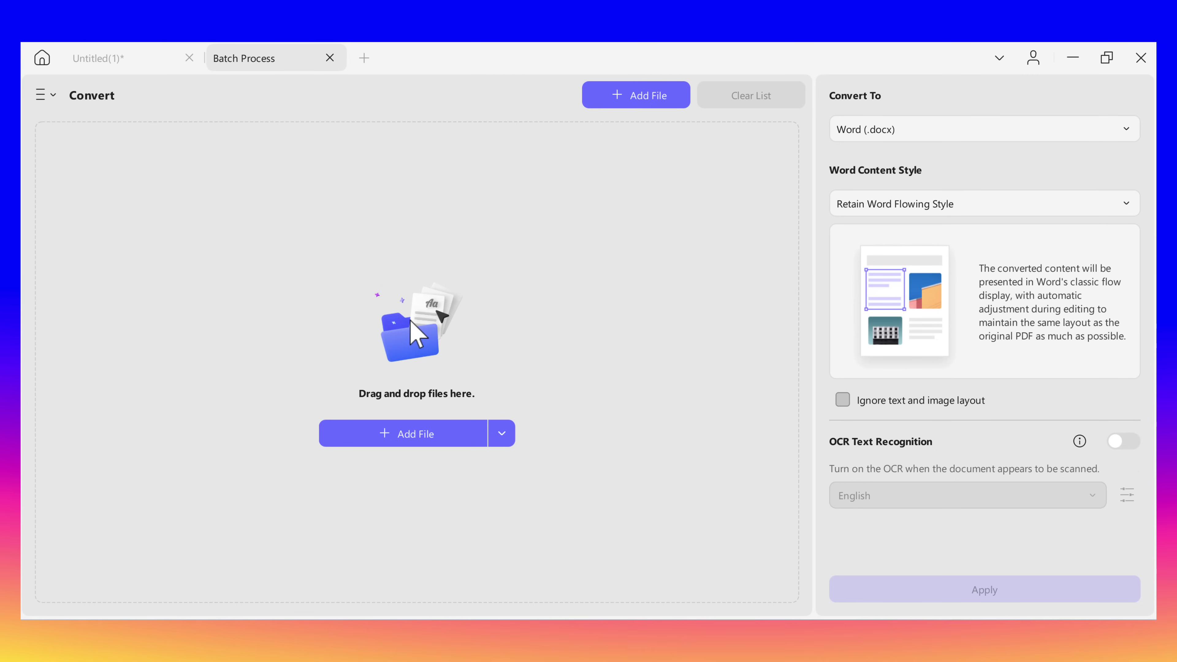
Add whitepaper, UPDF-2-files and fw4 to the batch list and view the Convert To formats.
left_click(440, 438)
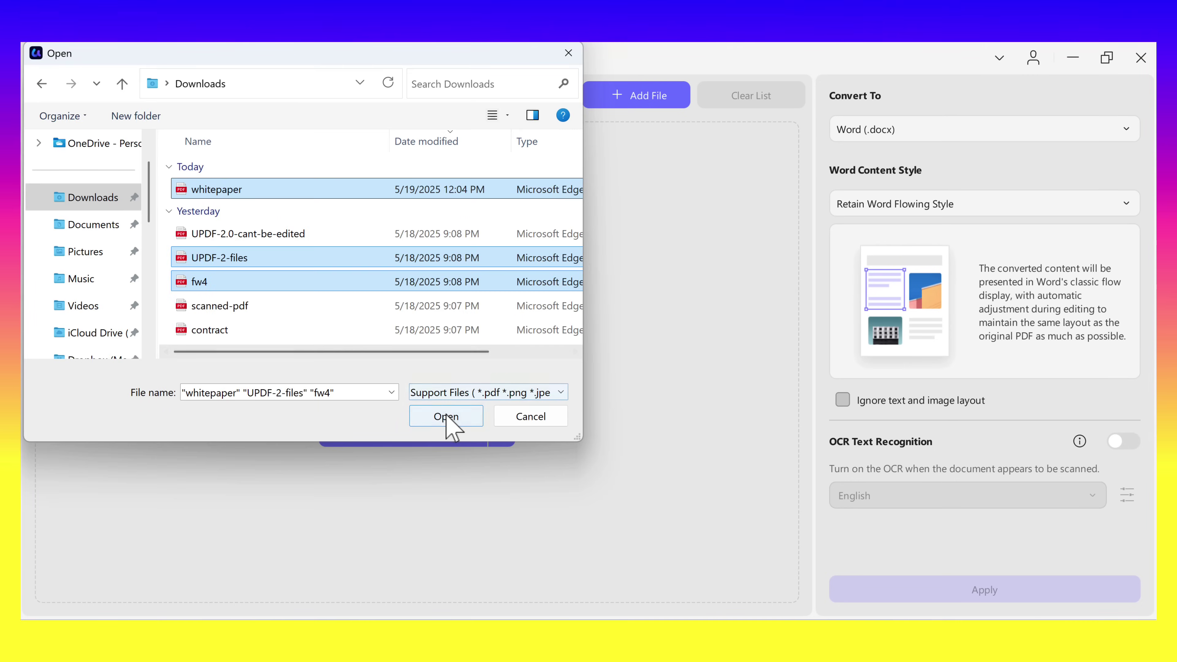
left_click(447, 415)
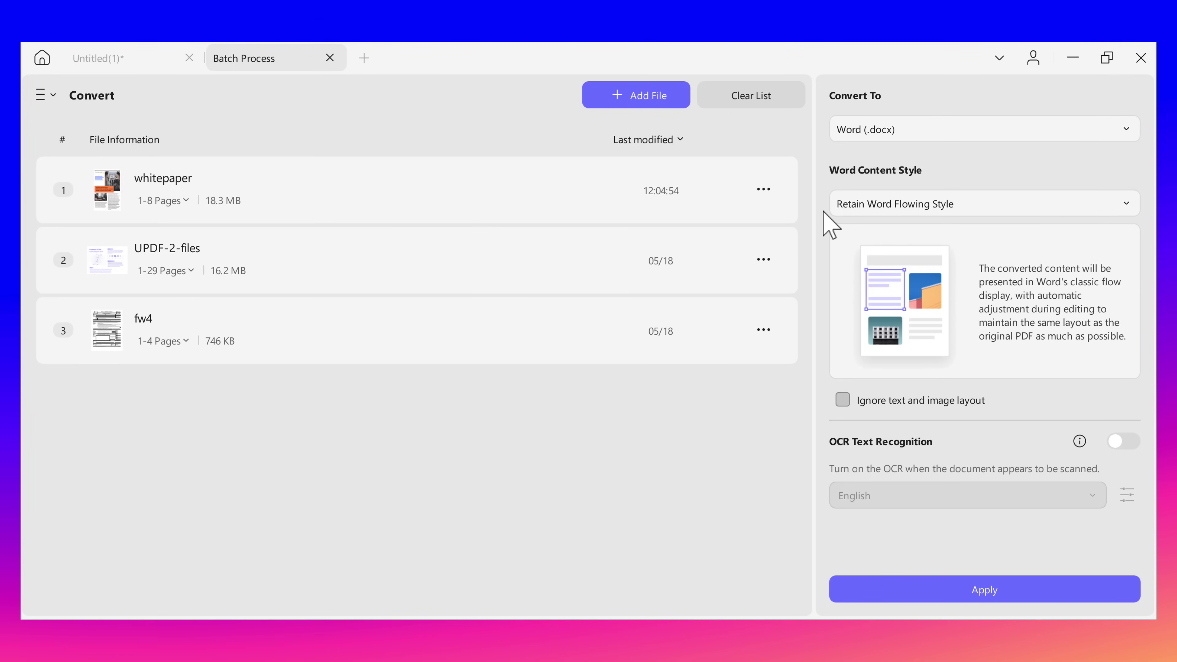
left_click(908, 134)
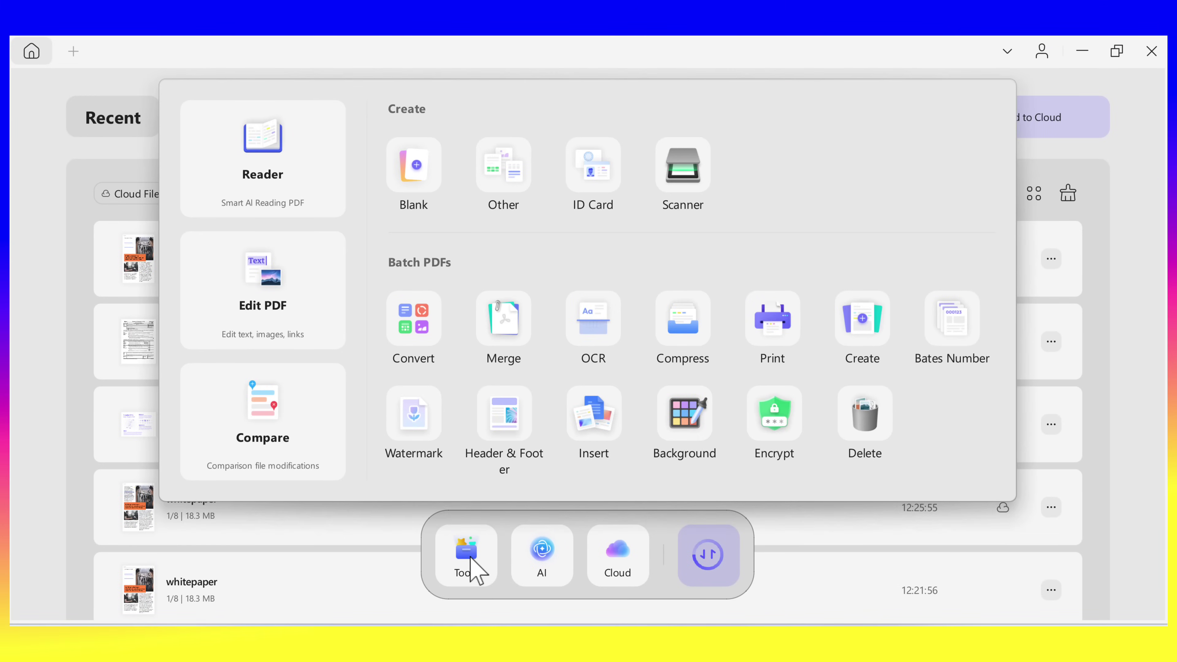
Compare whitepaper_OCR with whitepaper and scroll through the 89 listed changes.
left_click(292, 398)
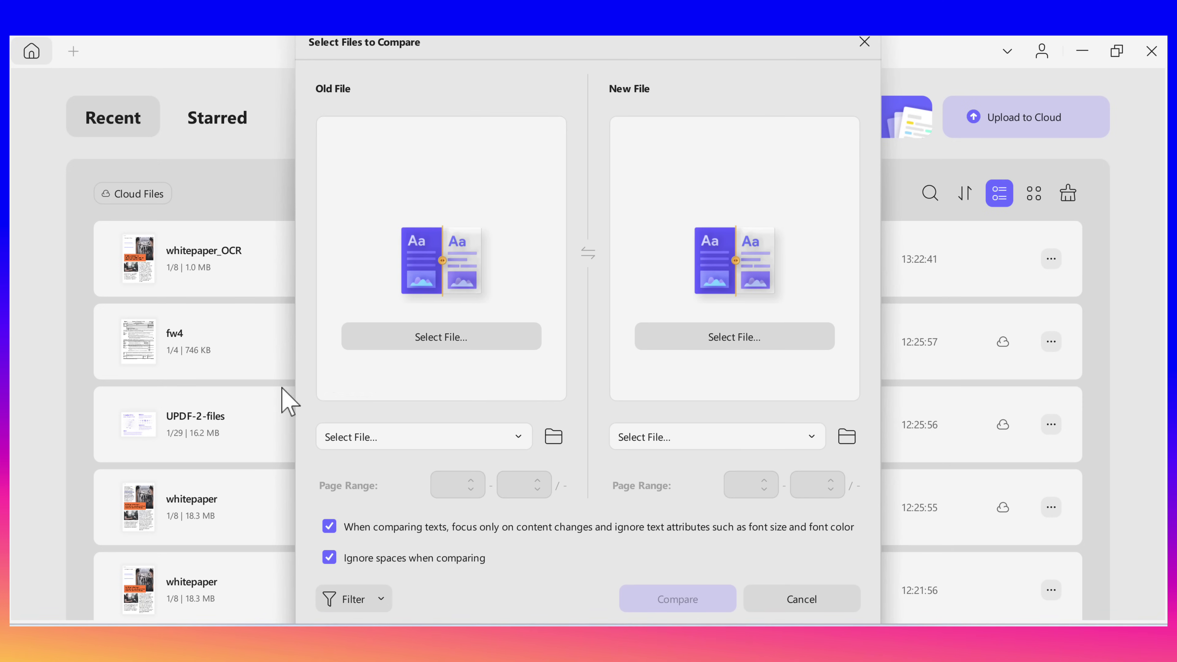
left_click(401, 342)
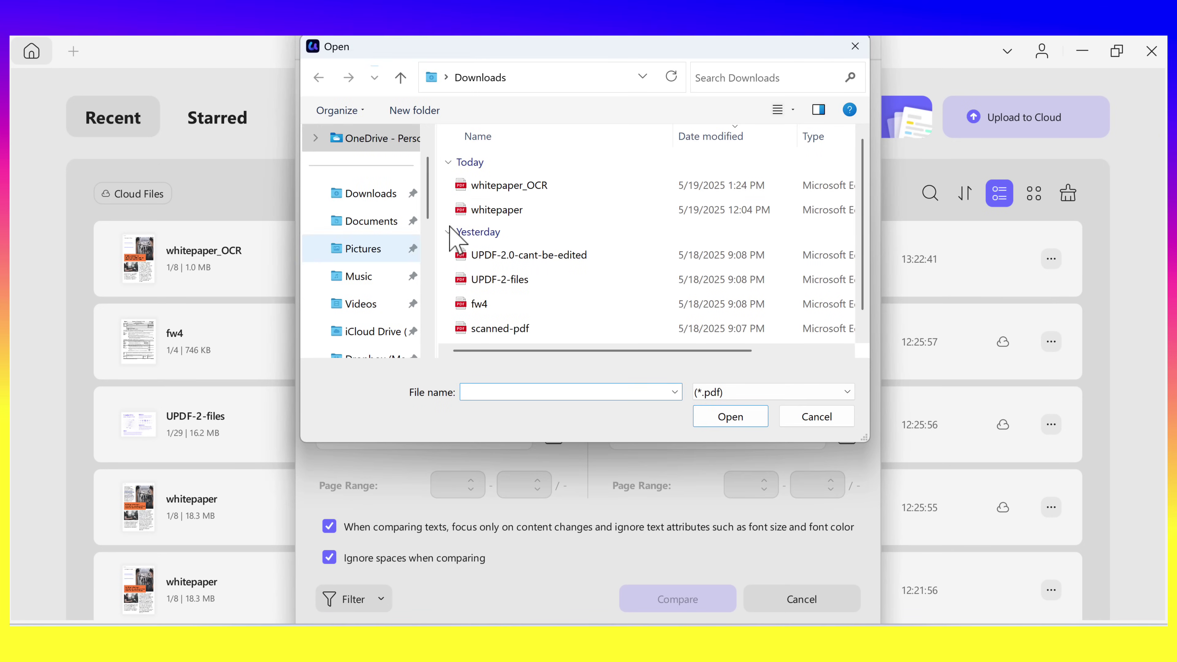
left_click(509, 185)
left_click(730, 416)
left_click(695, 337)
left_click(496, 210)
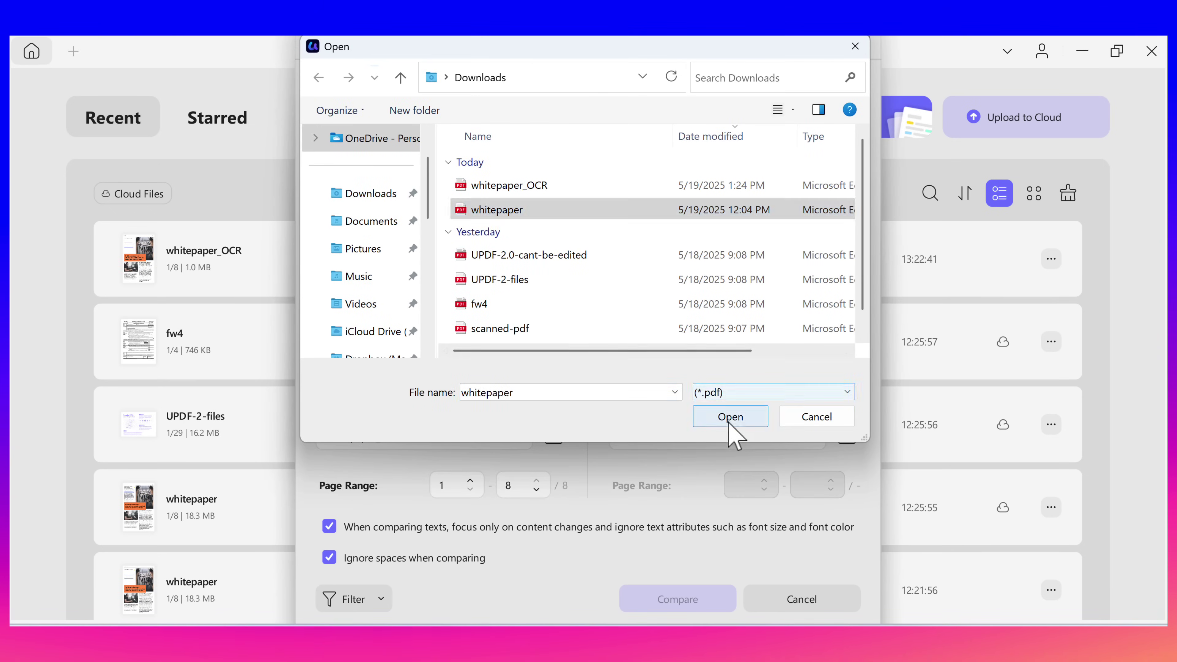
left_click(728, 419)
left_click(689, 602)
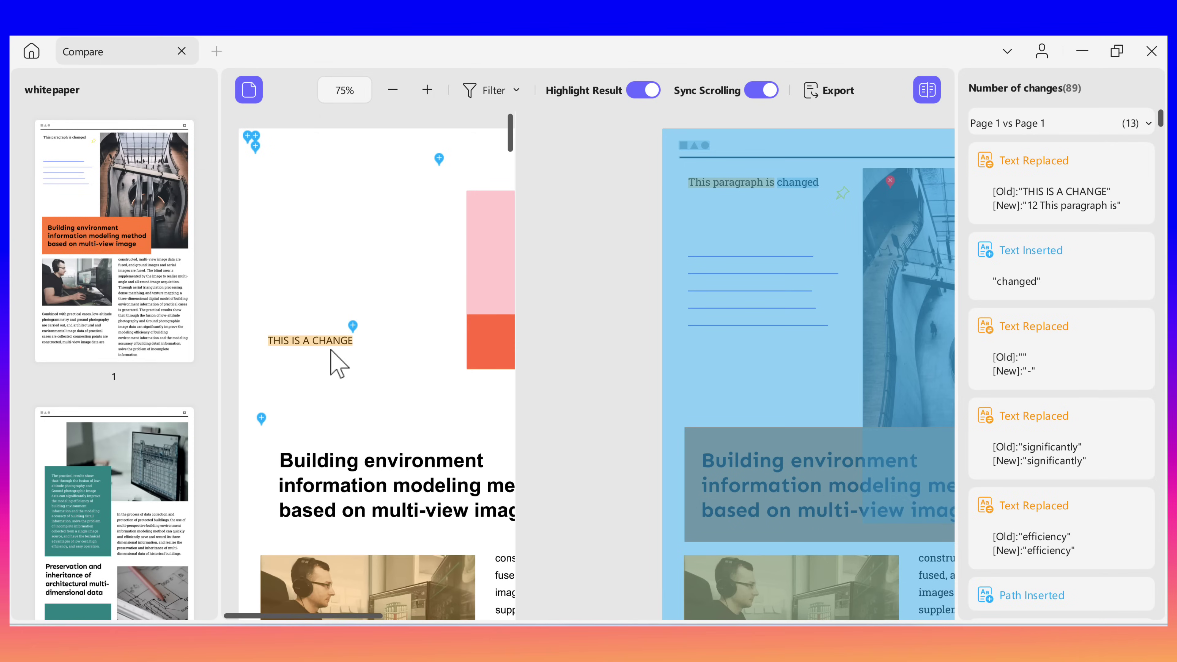
scroll(1016, 360, "down", 15)
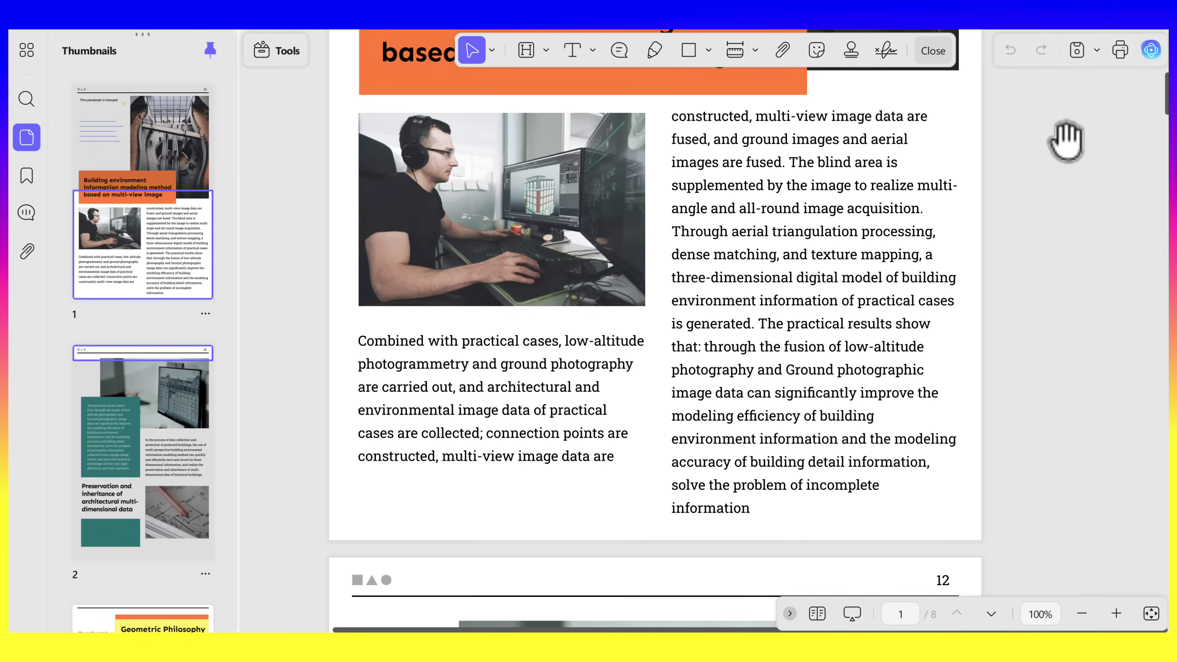
Choose Protect Using Password from the Save dropdown.
left_click(1096, 56)
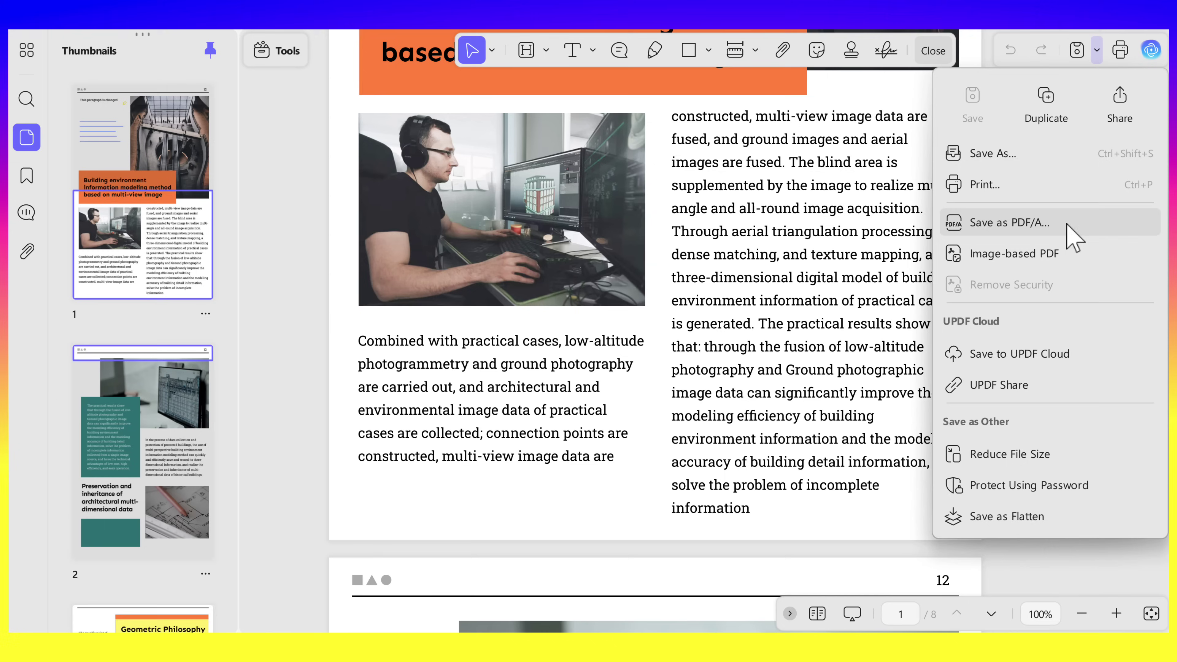
left_click(995, 497)
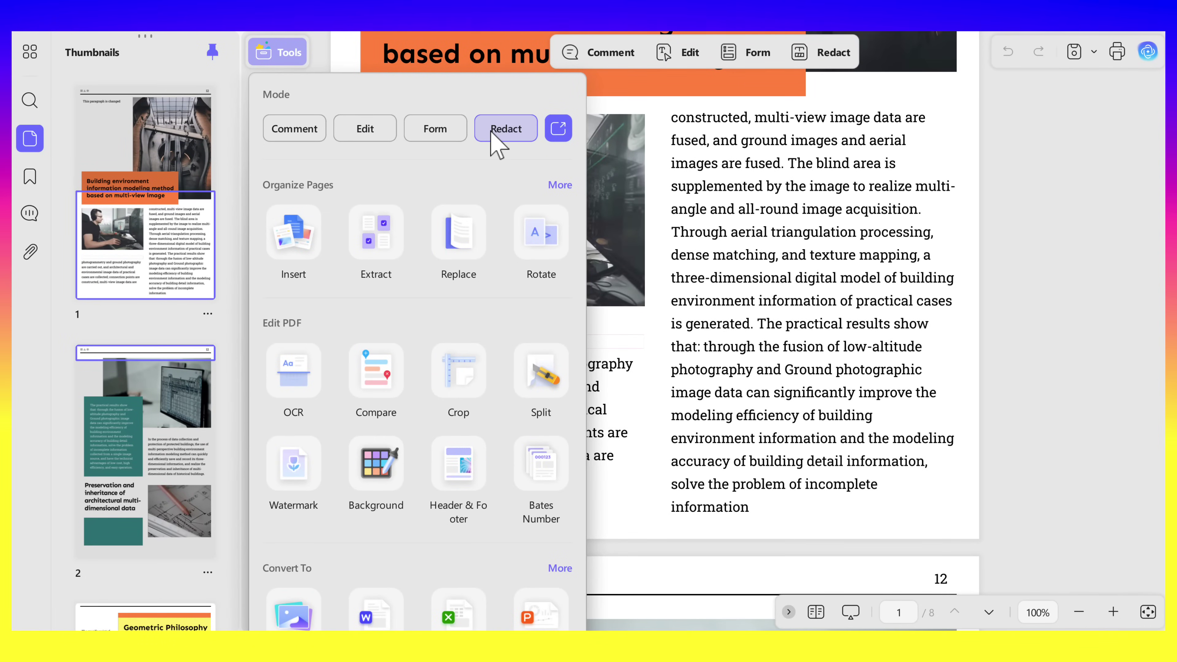
Mark the two text lines beneath the photo for redaction and apply it permanently.
left_click(505, 129)
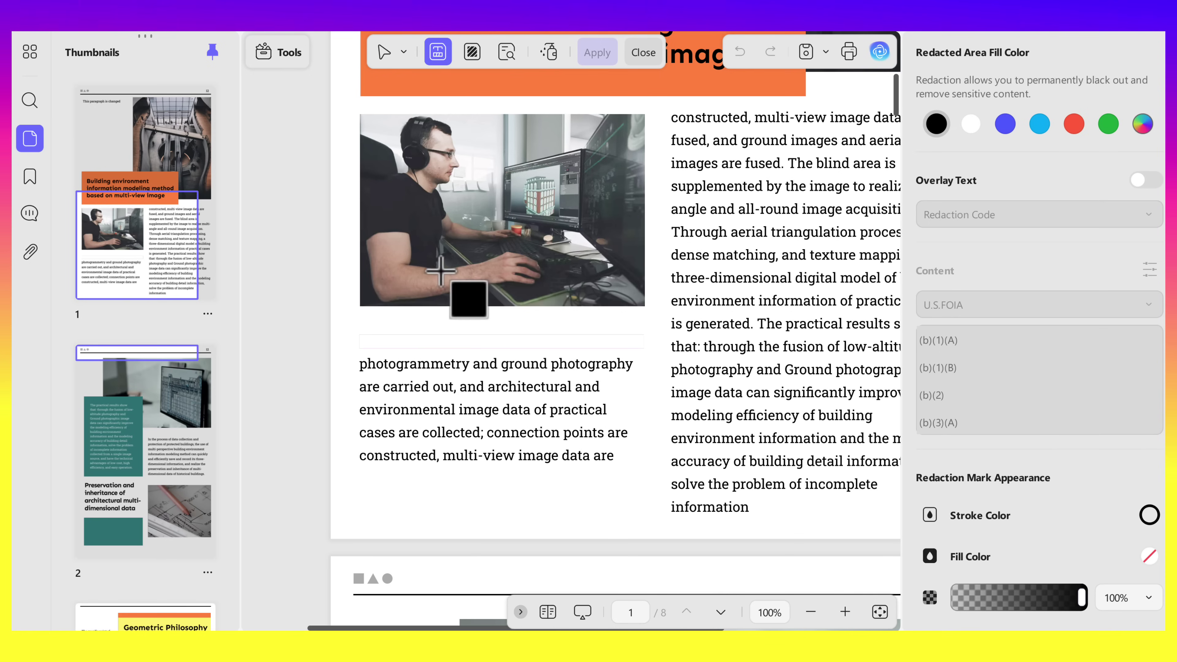
left_click_drag(356, 360, 435, 360)
left_click_drag(629, 369, 635, 371)
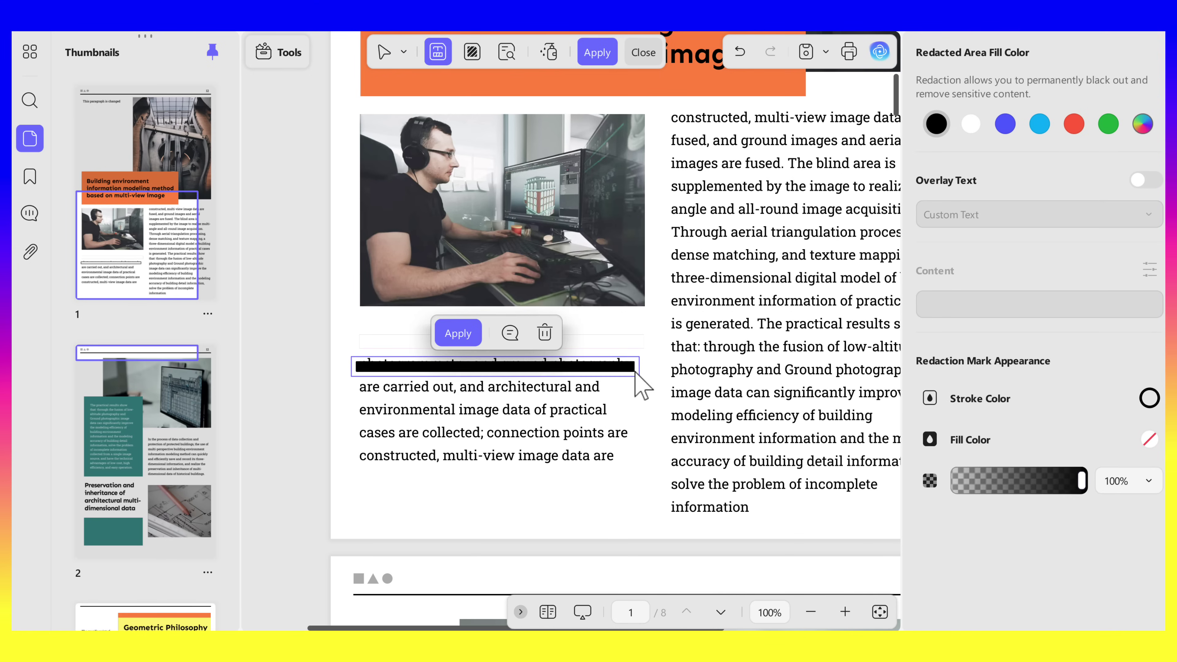
left_click(476, 332)
left_click(543, 394)
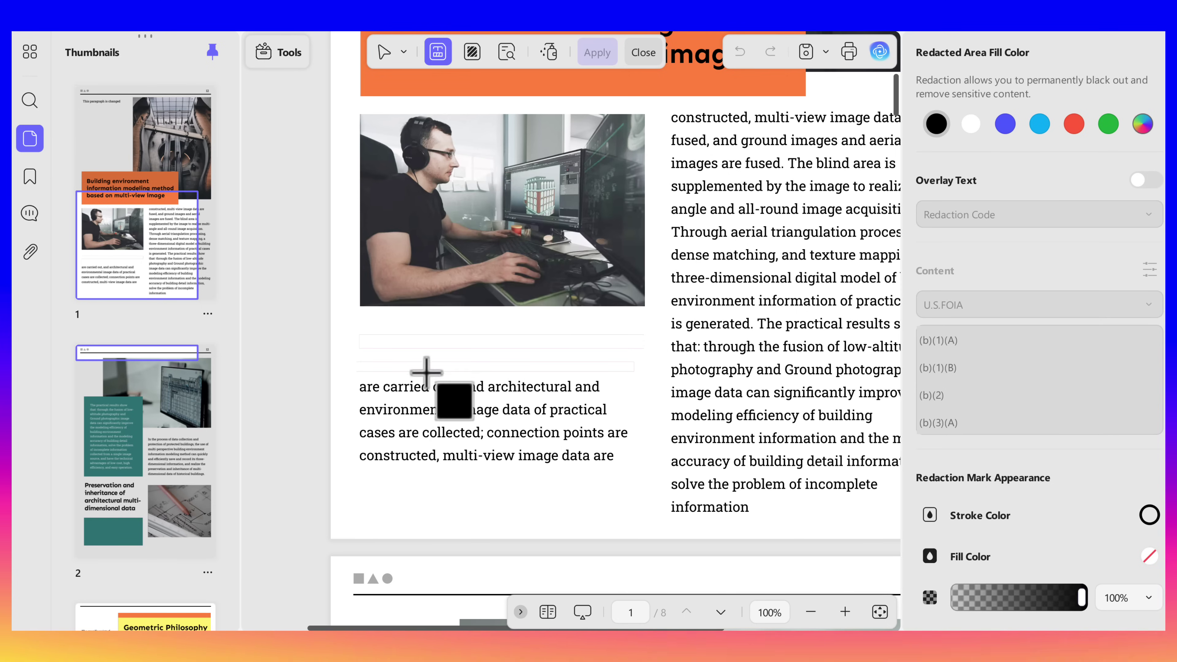
Look through the Redact Pages, Find Text & Redact and sanitize document options.
left_click(472, 51)
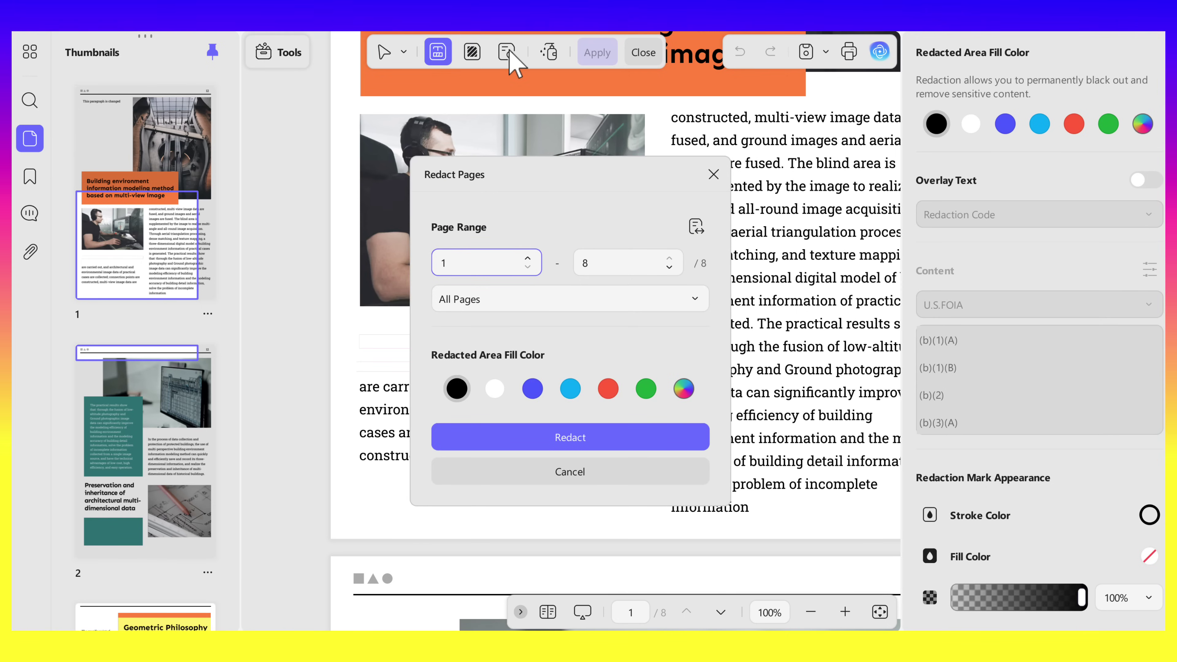
left_click(570, 472)
left_click(507, 52)
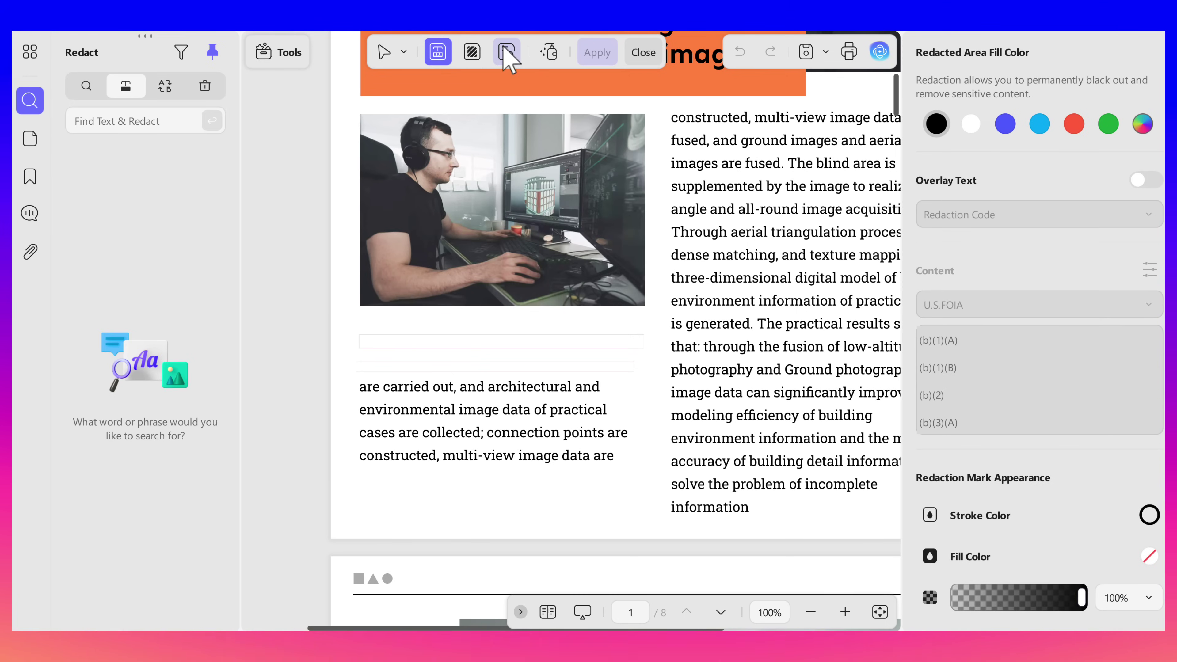
left_click(548, 52)
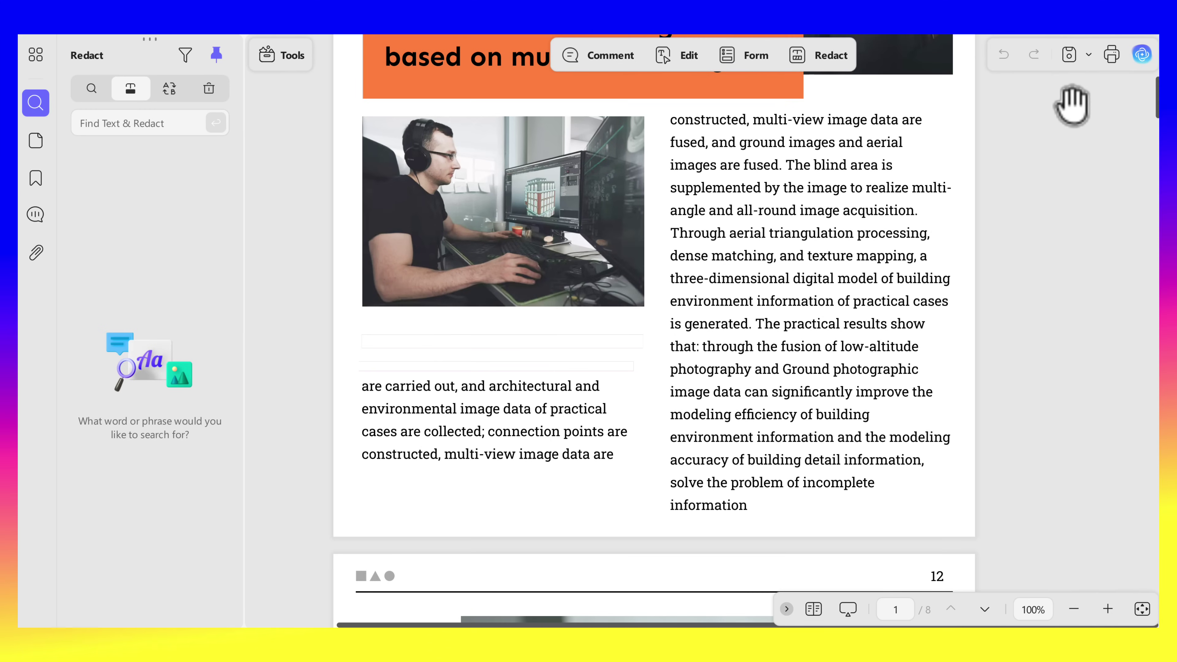
Publish whitepaper_Copy through UPDF Share and create its view-only share link.
left_click(1089, 56)
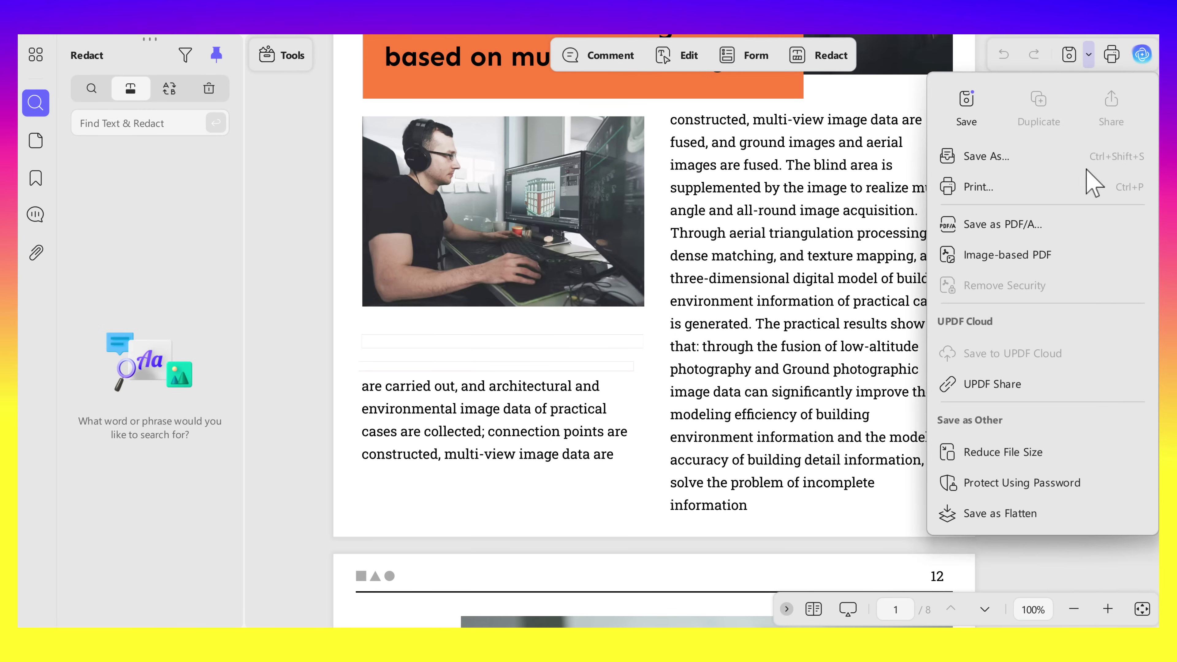
left_click(992, 384)
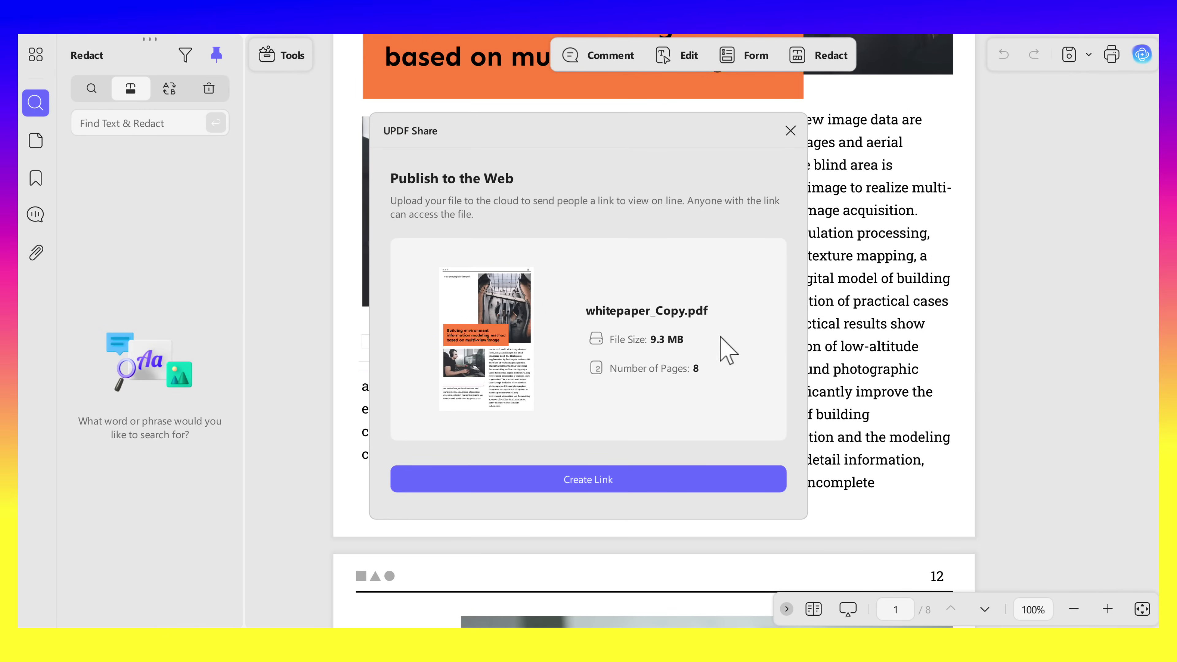
left_click(554, 484)
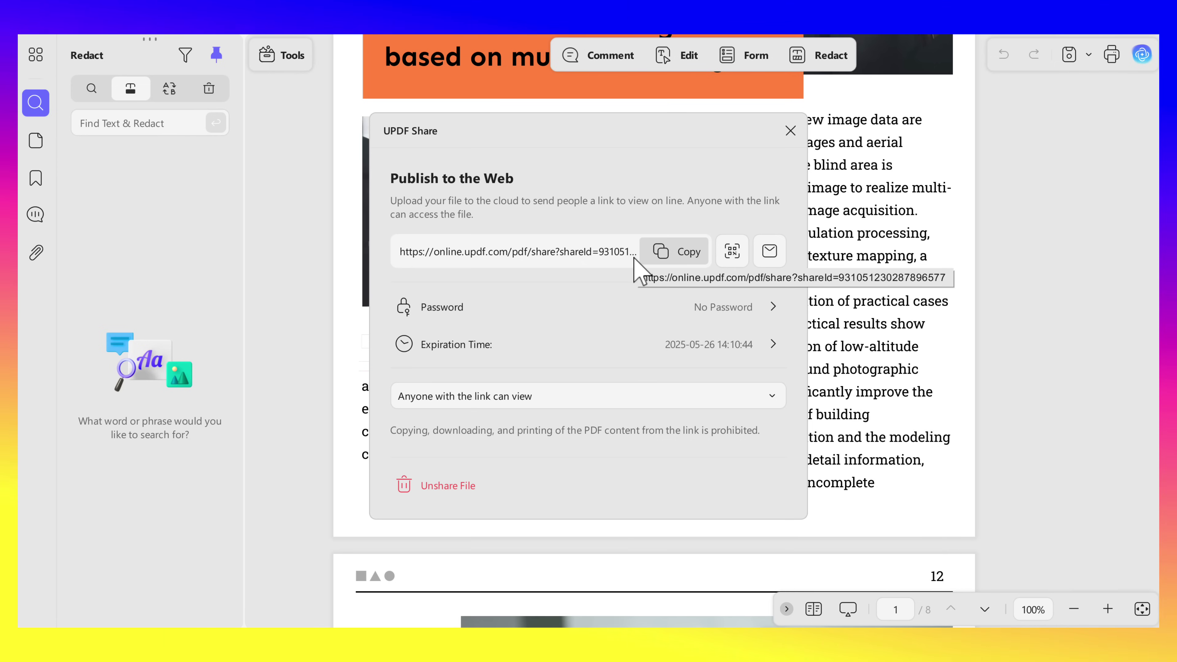
Copy the share link, view it as a QR code, and preview the email sharing option.
left_click(686, 256)
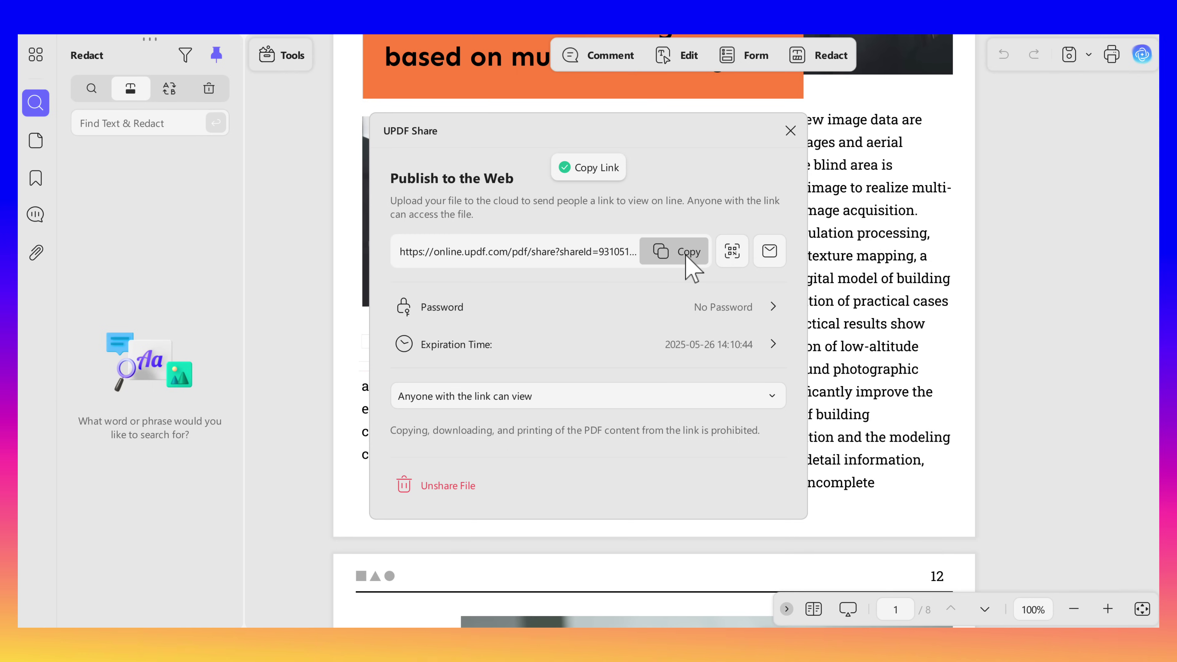
left_click(733, 253)
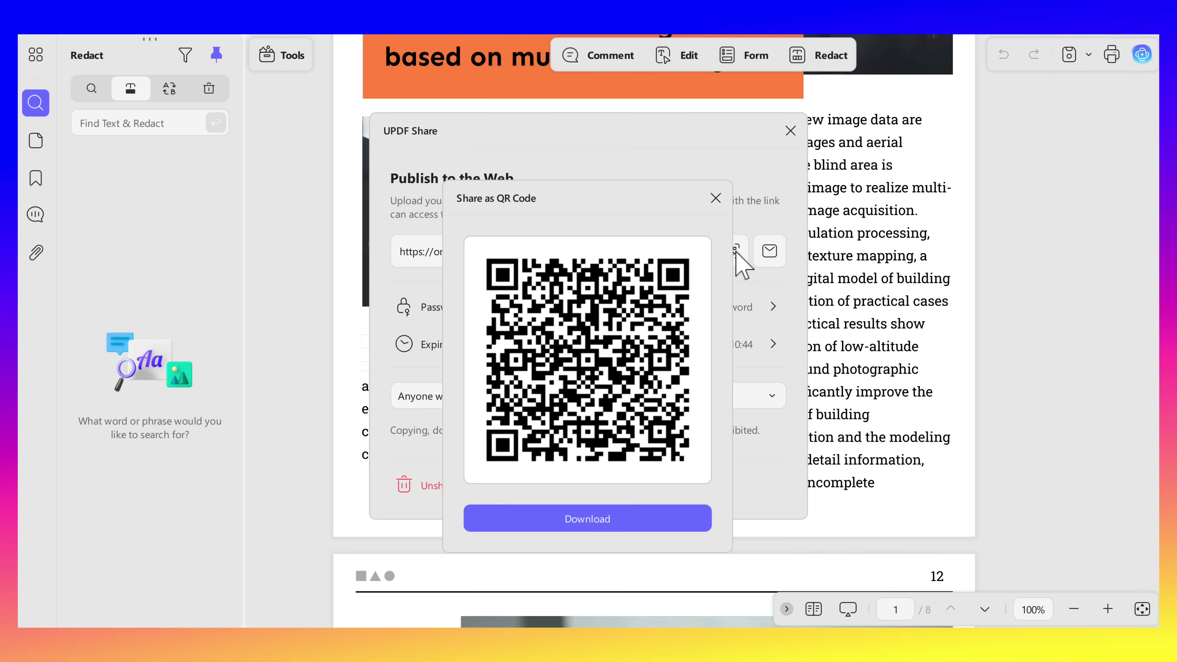
left_click(715, 199)
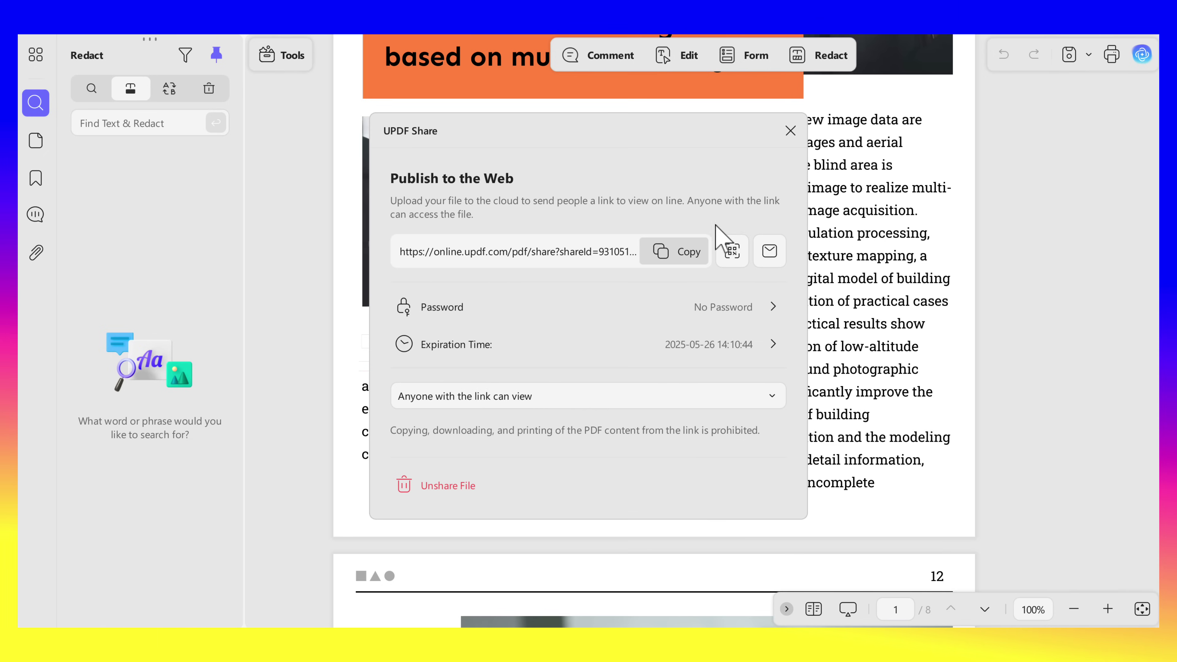
left_click(769, 252)
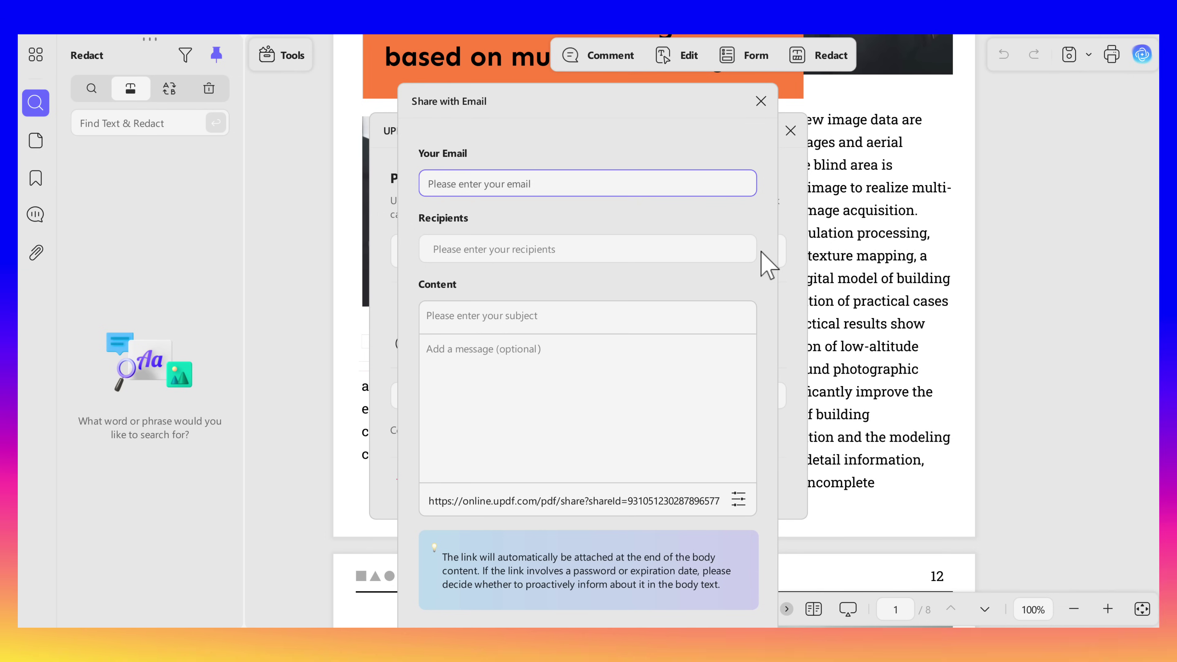
key("Escape")
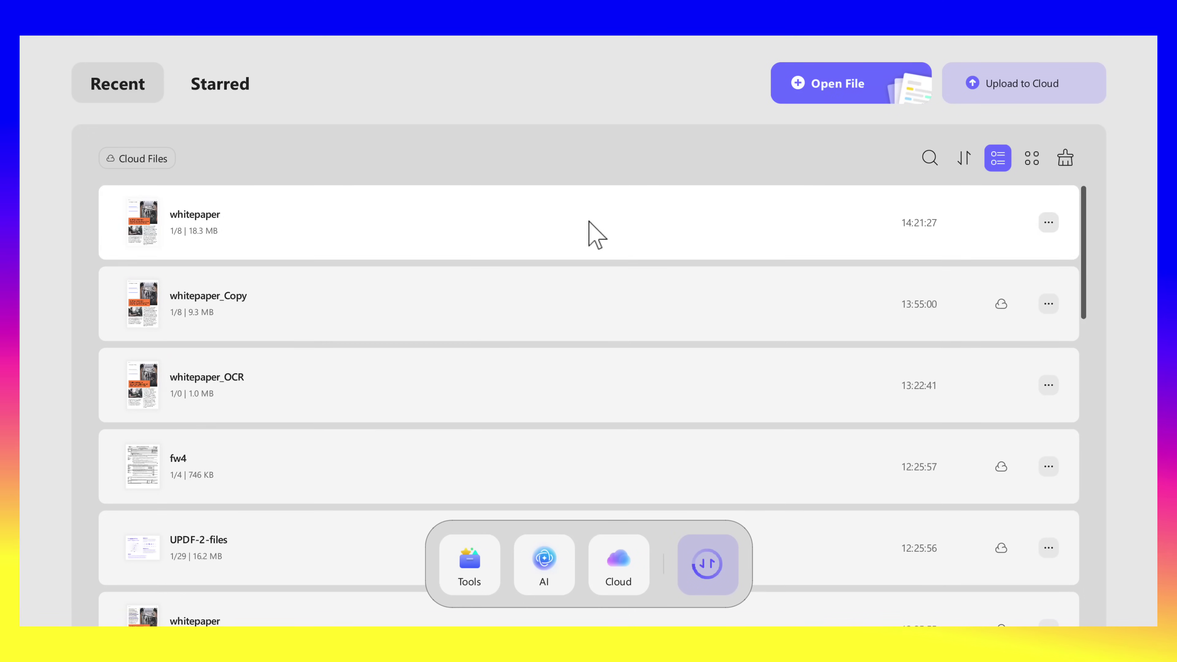
Upload whitepaper to UPDF Cloud and bring up the options for its copy whitepaper(1).
left_click(1005, 89)
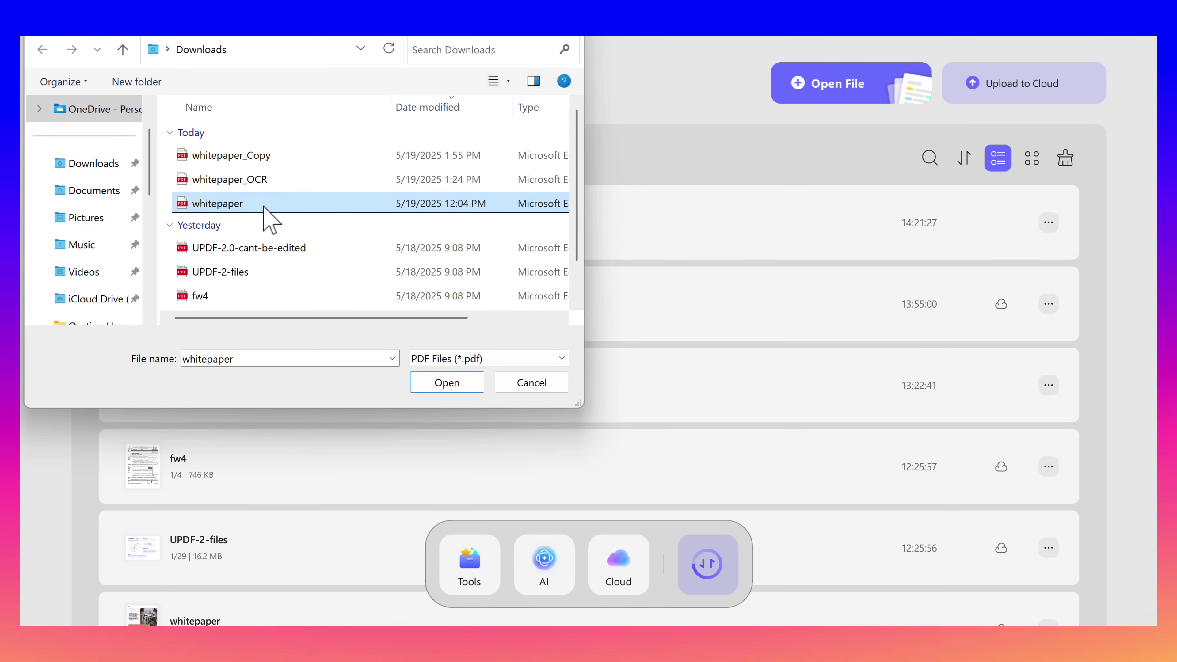
left_click(438, 383)
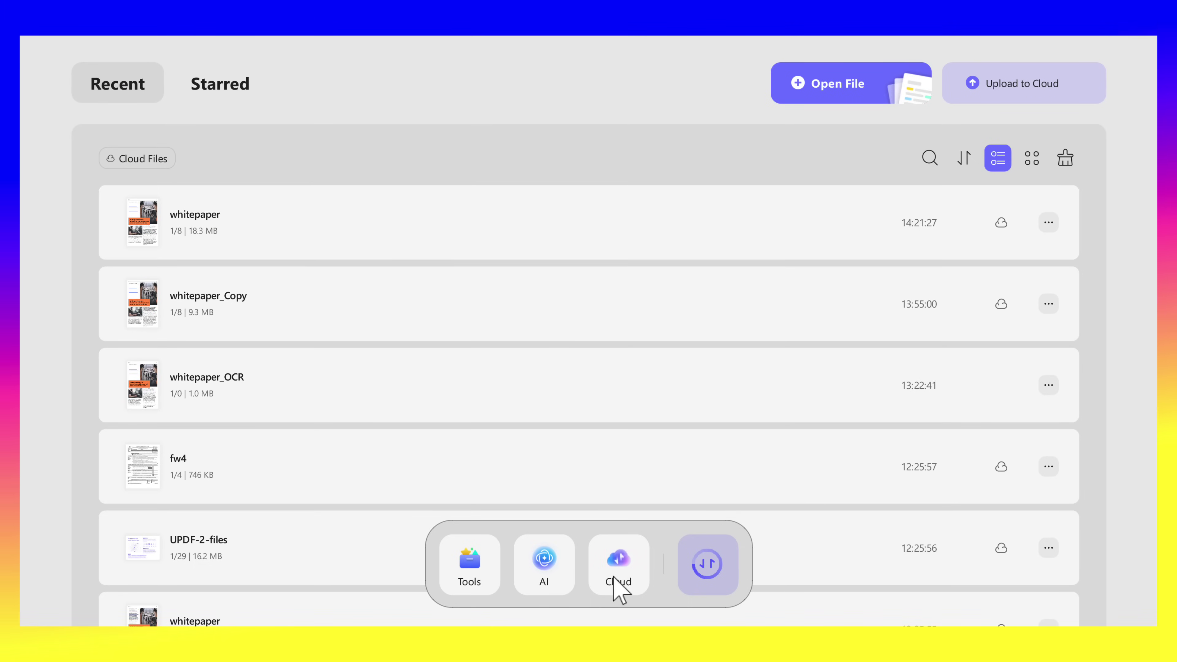
left_click(625, 582)
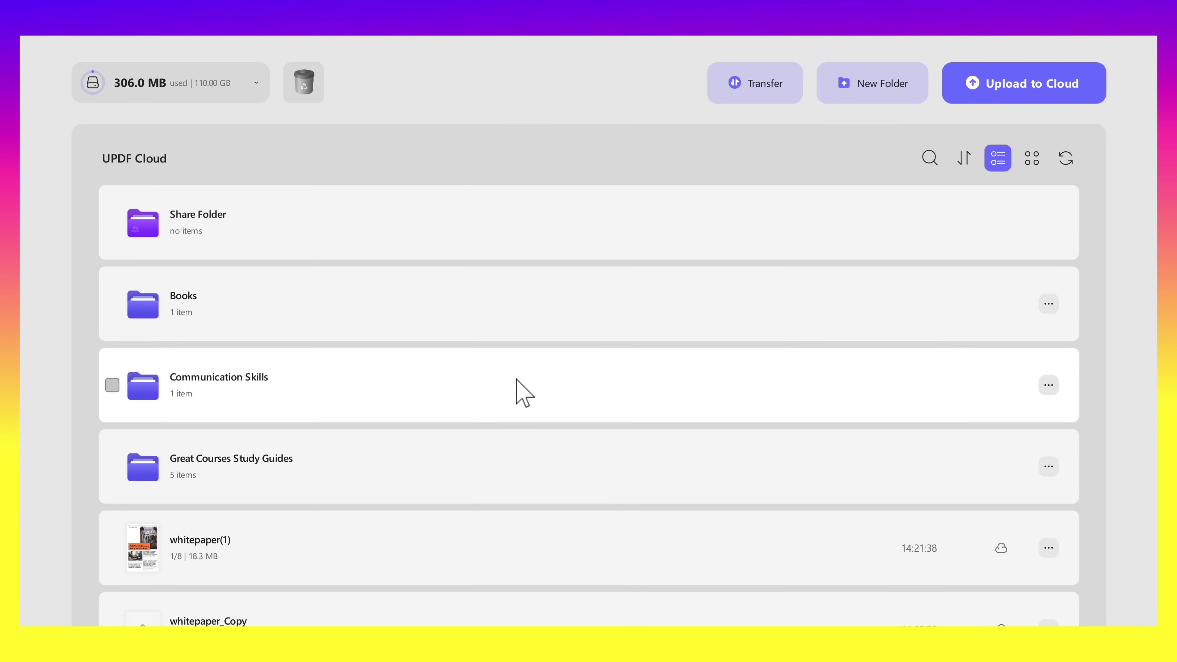
scroll(515, 391, "down", 5)
scroll(508, 394, "up", 5)
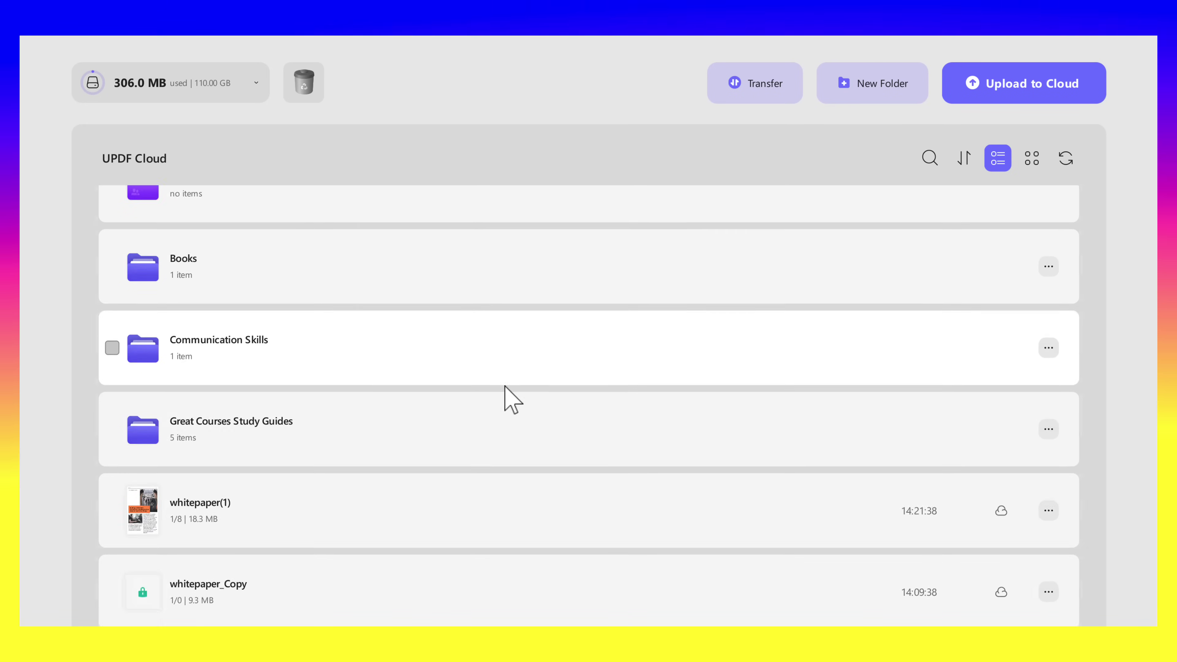
scroll(507, 394, "down", 7)
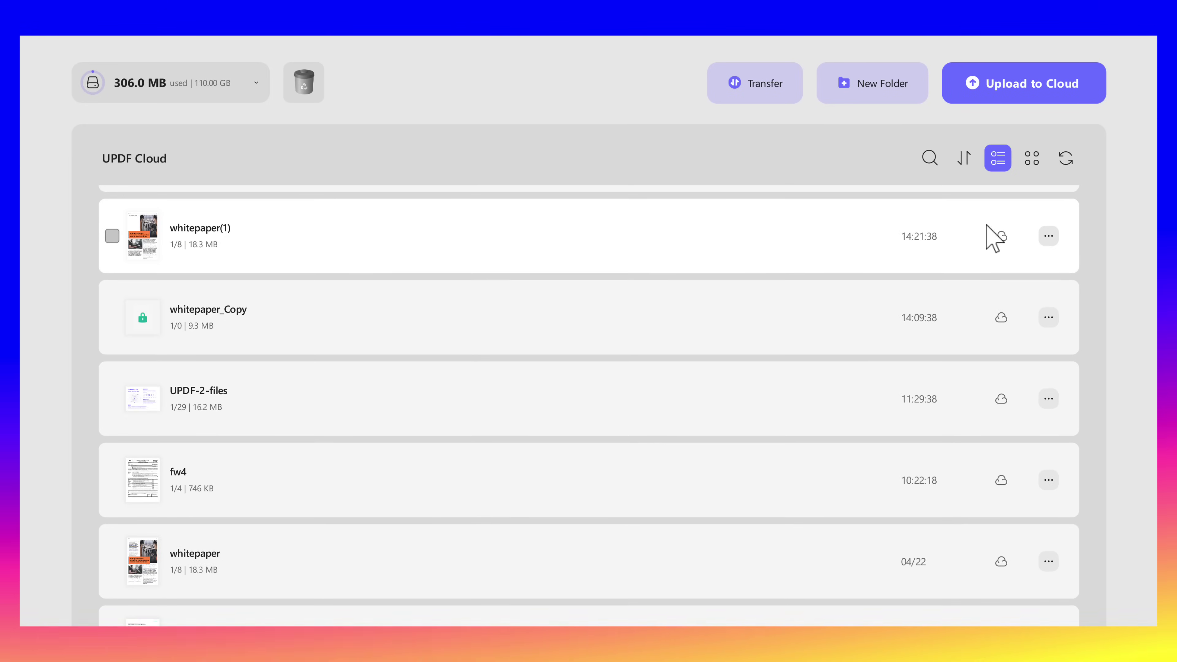
left_click(1048, 236)
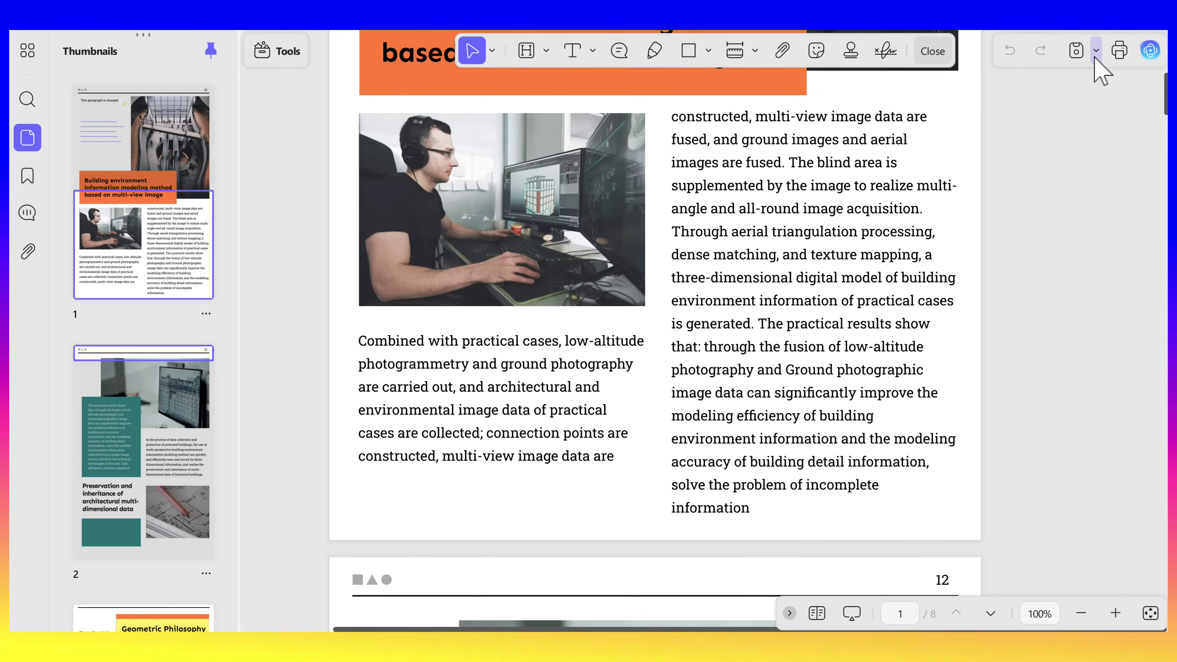
left_click(1095, 50)
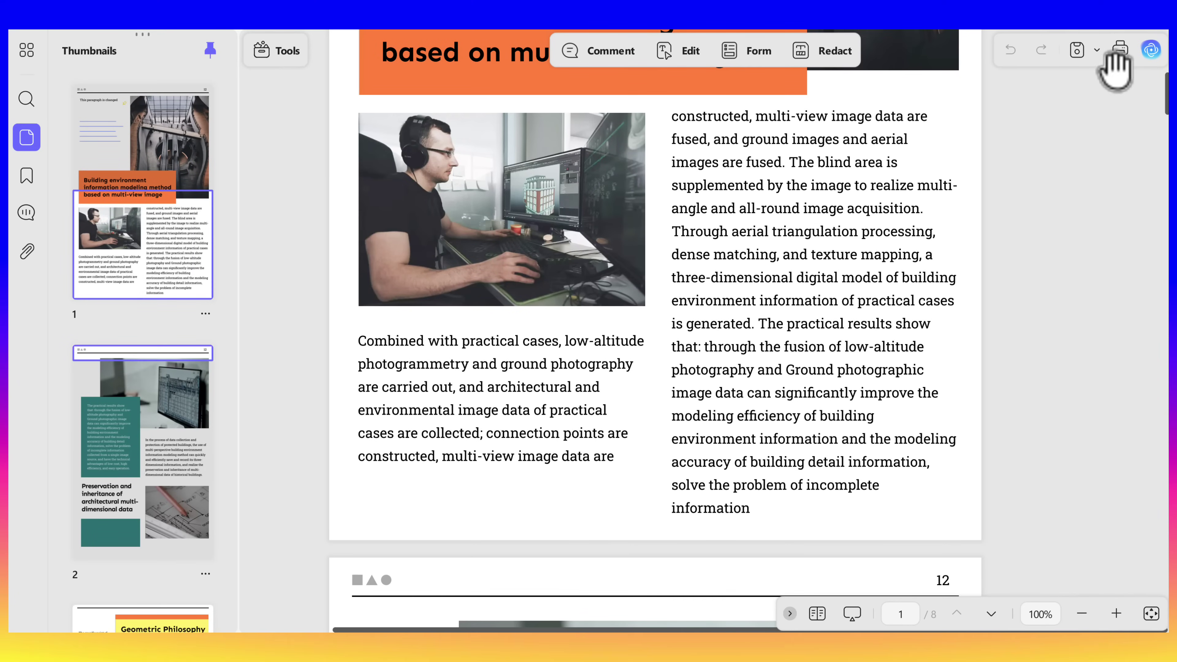
Choose Save as Flatten to list the Comment, Forms, Watermarks and Cropped Pages options.
left_click(1096, 57)
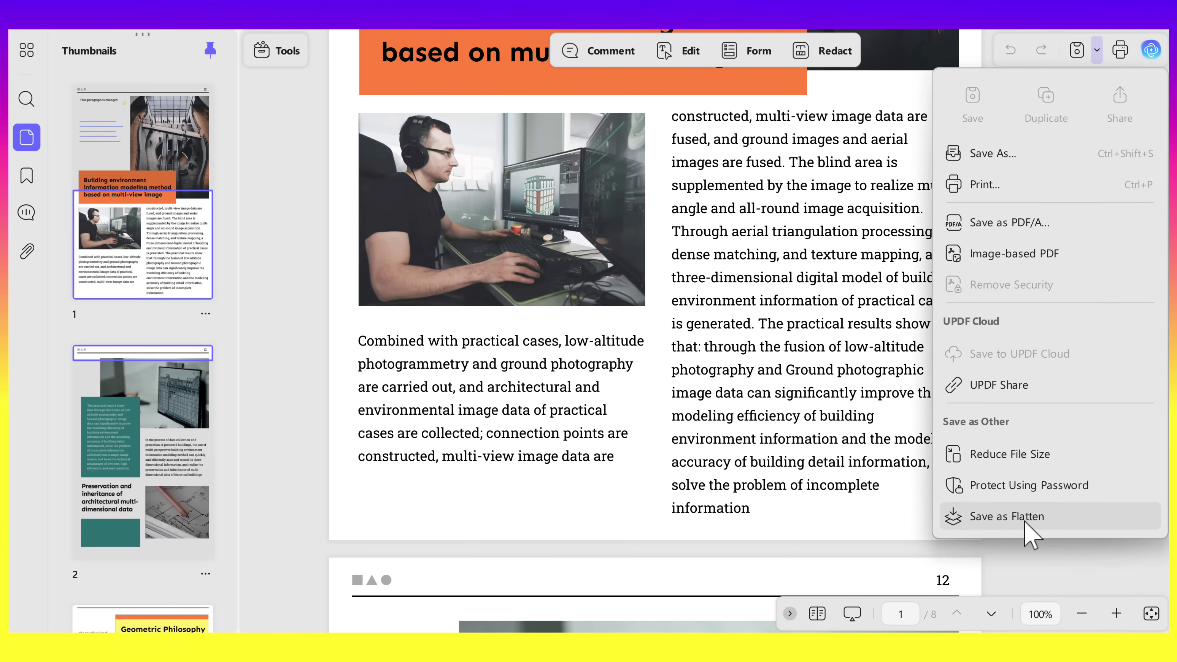
left_click(1006, 515)
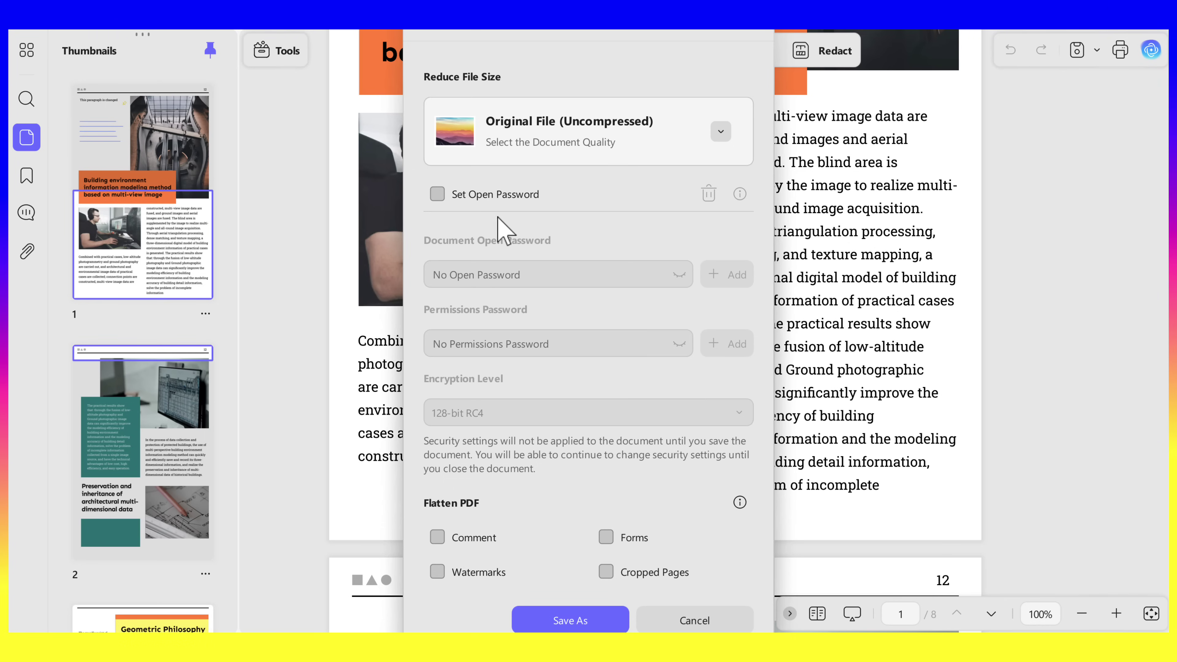